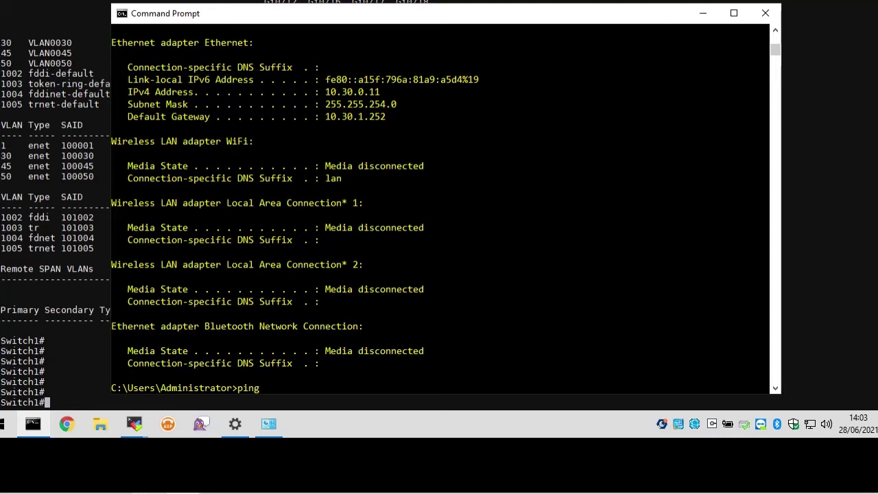
- Ping the VLAN 45 device at 10.45.0.6 from the Administrator command prompt on the VLAN 30 computer
text(45)
key(BackSpace)
key(BackSpace)
text(10.45.0.6)
key(Return)
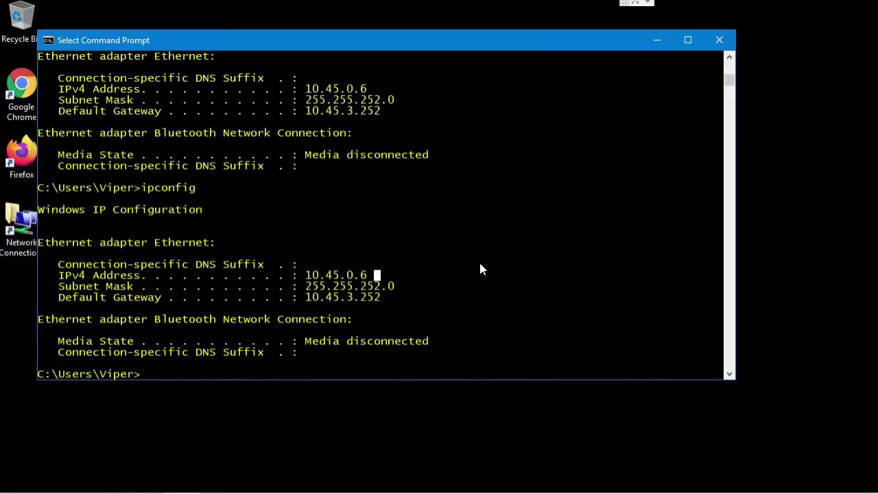
- From the VLAN 45 computer, ping the VLAN 30 device at 10.30.0.11, checking that address in the other computer's IP configuration
text(ping 10)
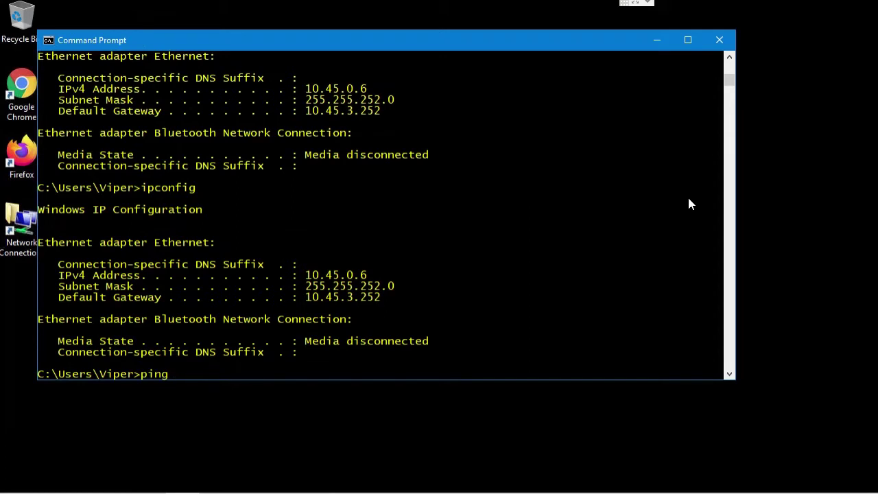
text(.30.)
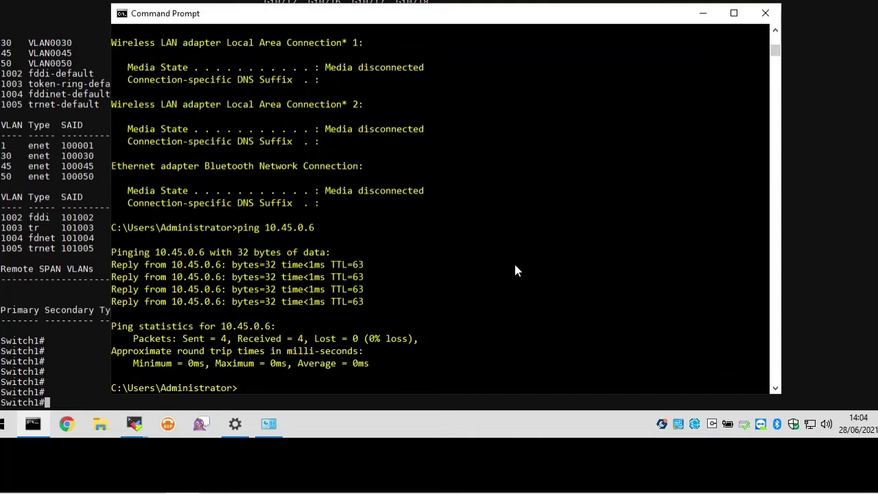
scroll(516, 270, up, 4)
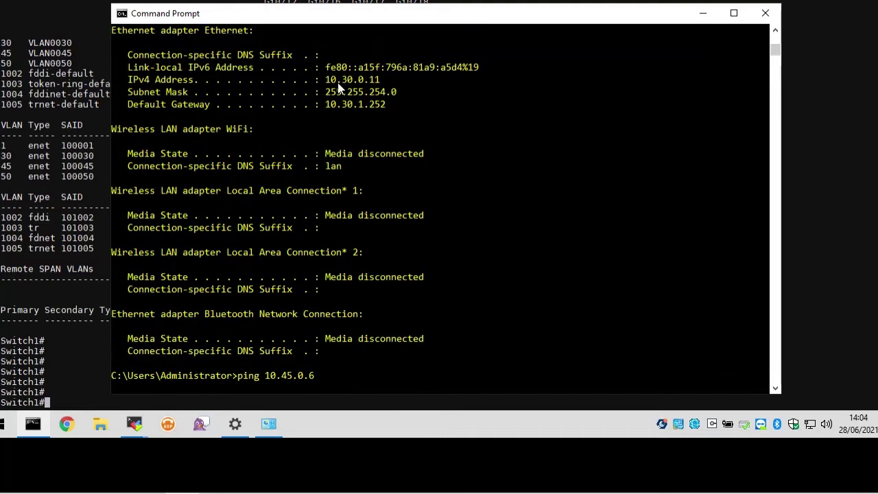
scroll(402, 252, down, 5)
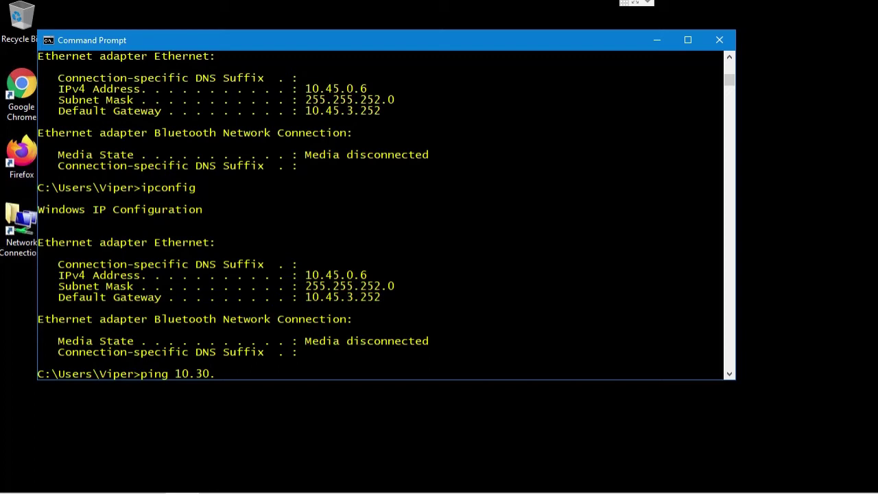
text(0.11)
key(Return)
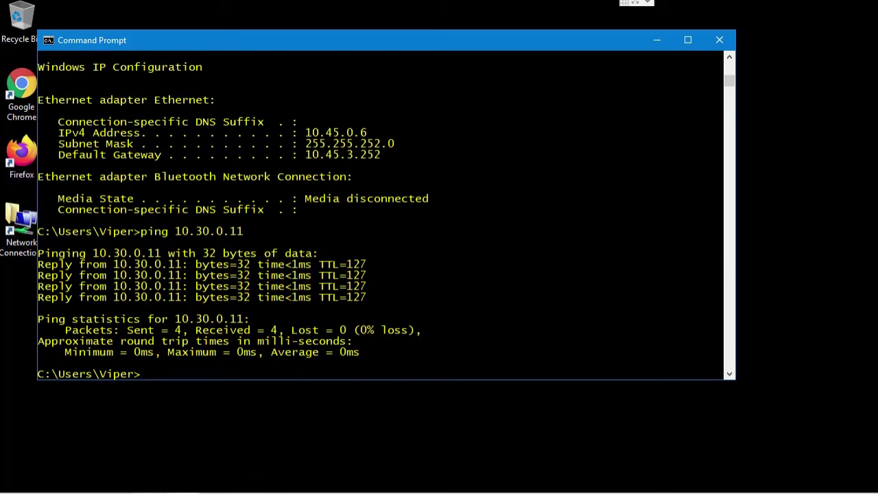
- Ping 8.8.8.8 from the VLAN 45 computer, stop the ping, and review the computer's IP configuration
text(ping 8.8.8.8)
key(Return)
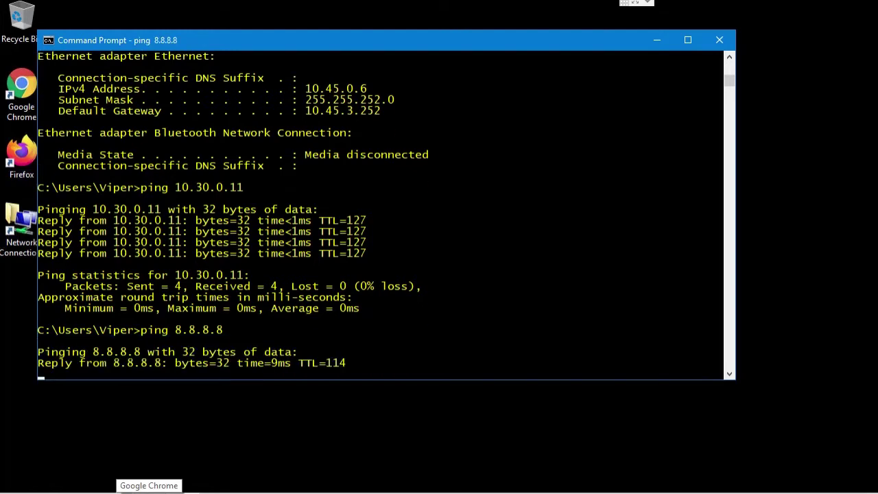
key(ctrl+c)
scroll(247, 285, up, 4)
drag(310, 169, 382, 166)
click(378, 166)
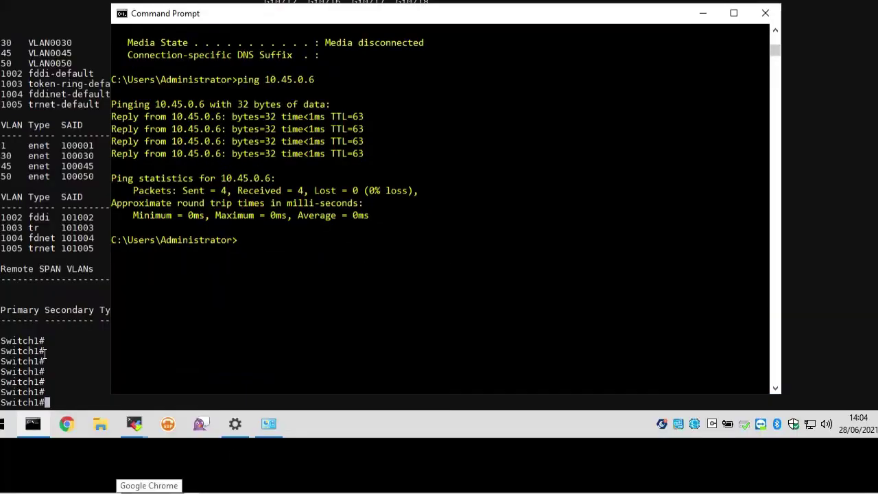
- Switch to the Switch1 console and display its running configuration with sh run, paging down to the VLAN interfaces
click(45, 353)
text(sh run)
key(Return)
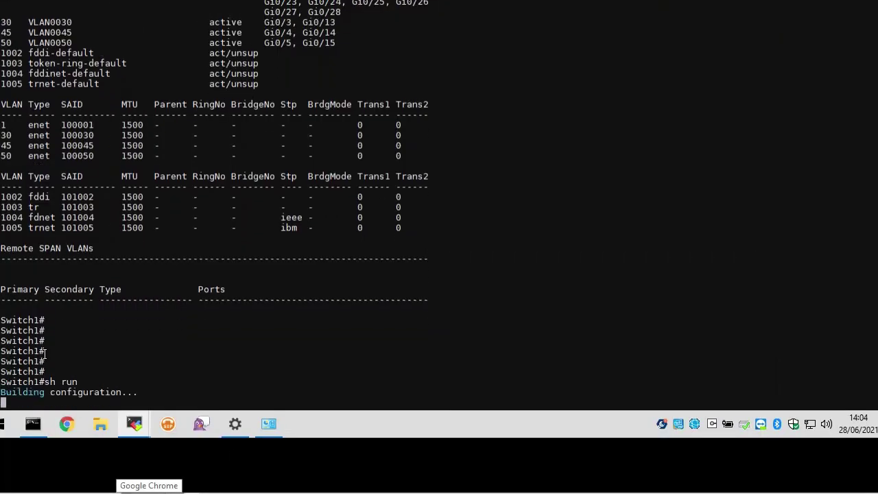
key(space)
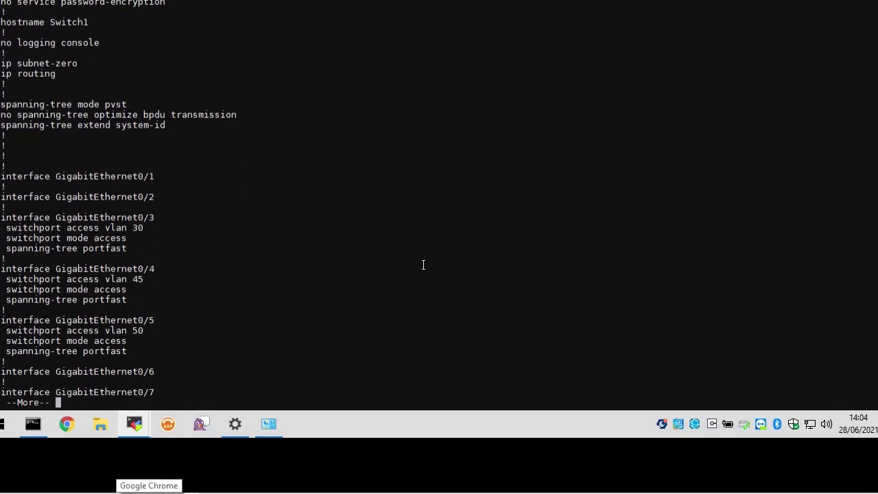
key(space)
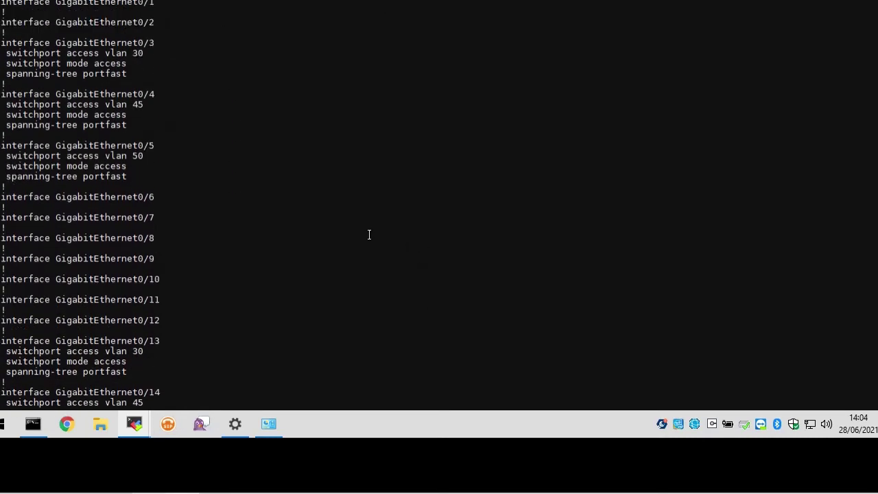
key(space)
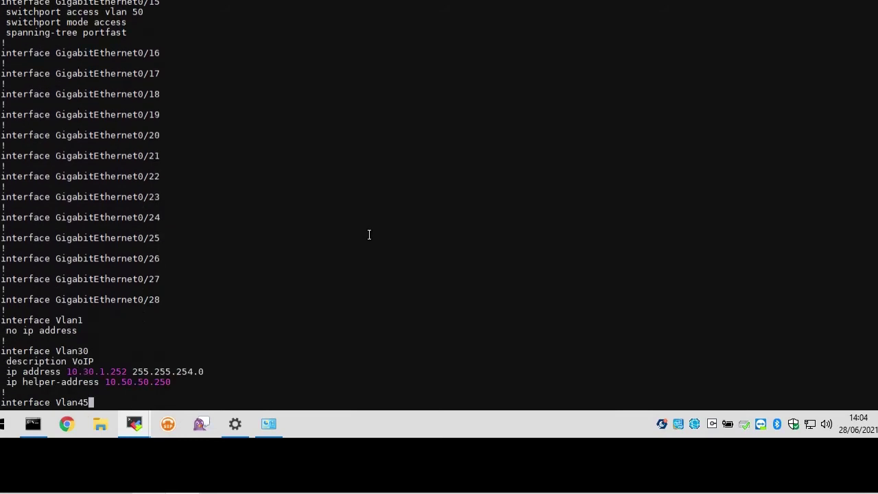
- Examine the VLAN interface sections of Switch1's running configuration and page on to its end
drag(1, 258, 261, 290)
drag(5, 308, 199, 331)
key(space)
scroll(224, 339, up, 1)
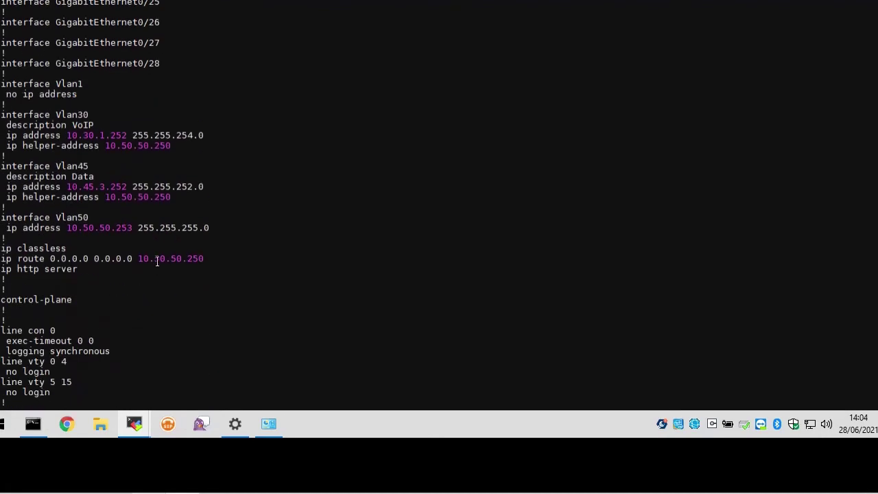
- Examine the ip helper-address lines of Vlan30 and Vlan45 and the default route in Switch1's configuration
drag(105, 146, 171, 146)
right_click(170, 146)
drag(108, 198, 159, 186)
click(159, 187)
drag(2, 259, 207, 260)
click(204, 260)
scroll(176, 289, down, 1)
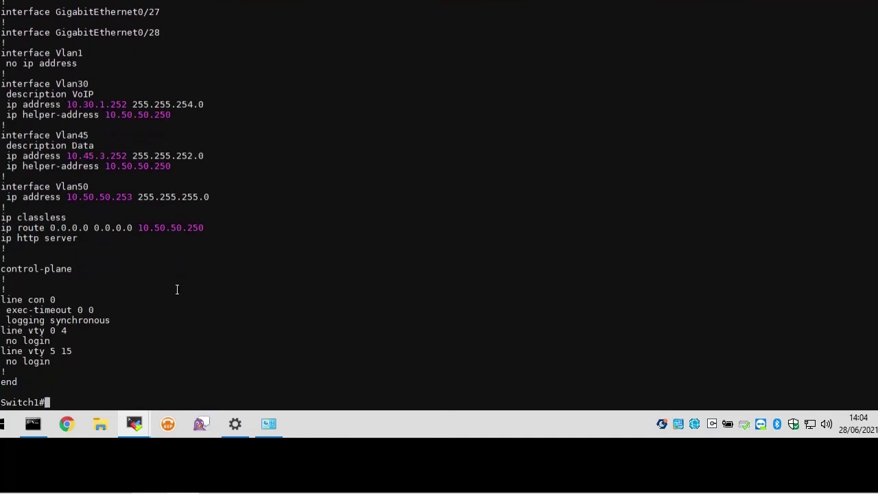
scroll(176, 290, up, 4)
scroll(176, 302, down, 4)
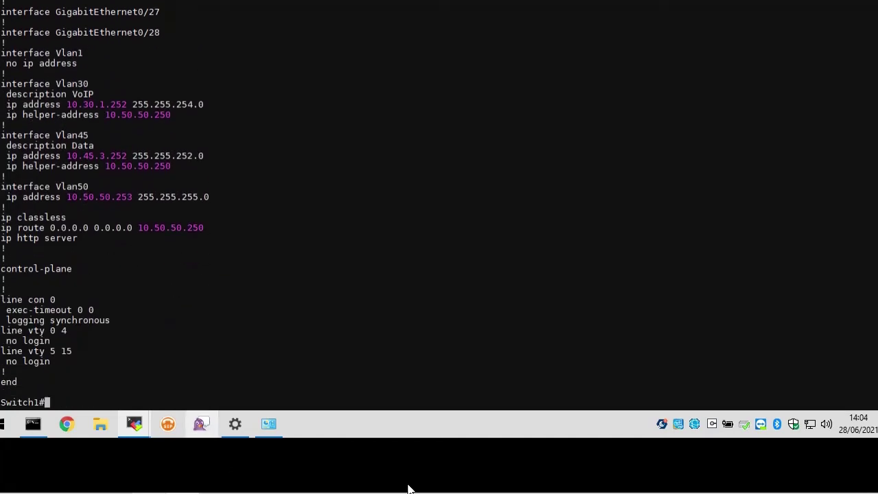
- Switch to the DHCP_Server_Gateway console and display its running configuration with sh run, paging down to the DHCP pools
click(201, 423)
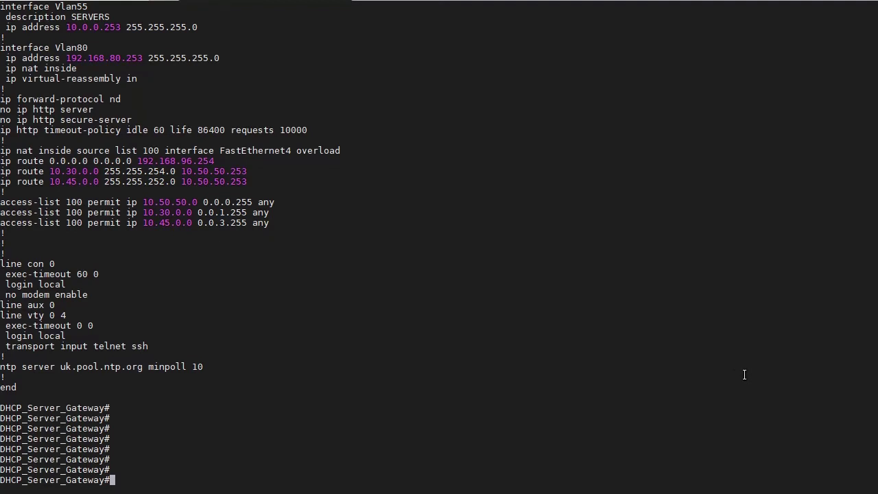
text(sh run)
key(Return)
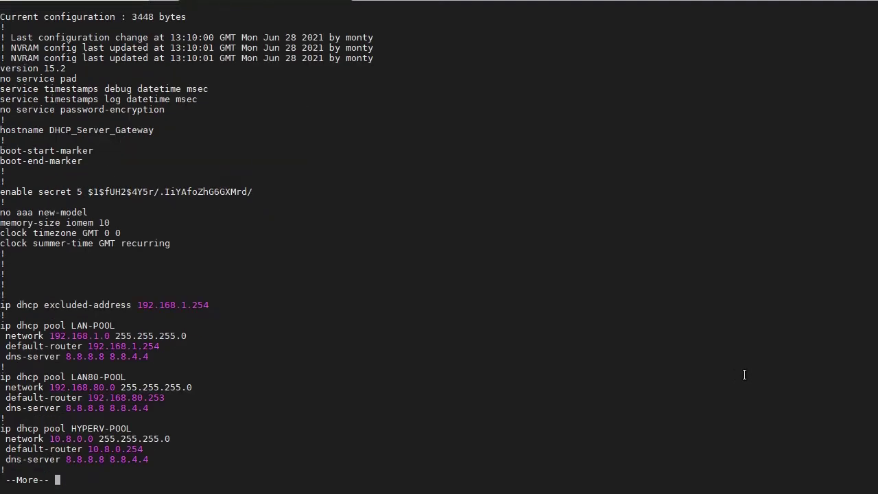
key(space)
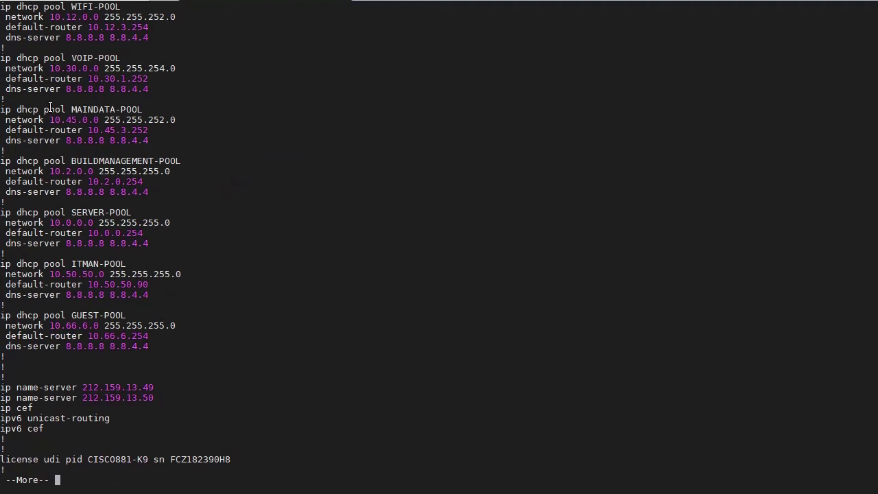
- Highlight the MAINDATA-POOL and VOIP-POOL DHCP pool definitions in the gateway's configuration
drag(18, 109, 197, 137)
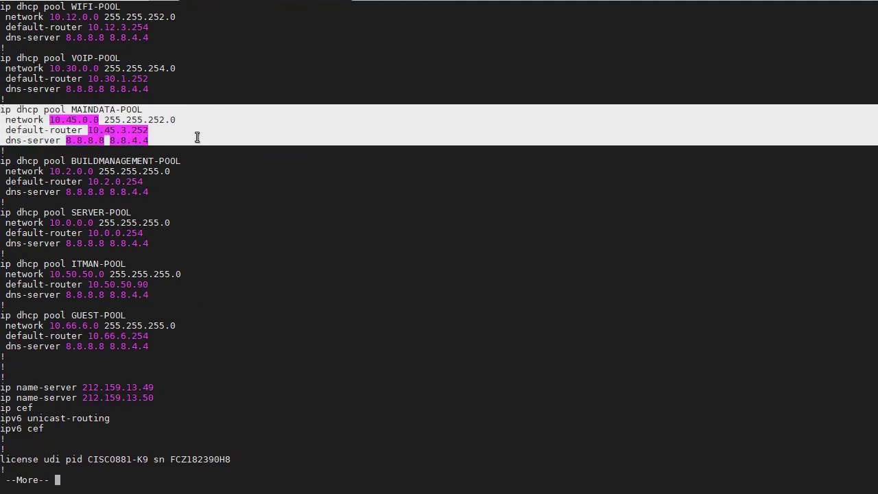
click(188, 137)
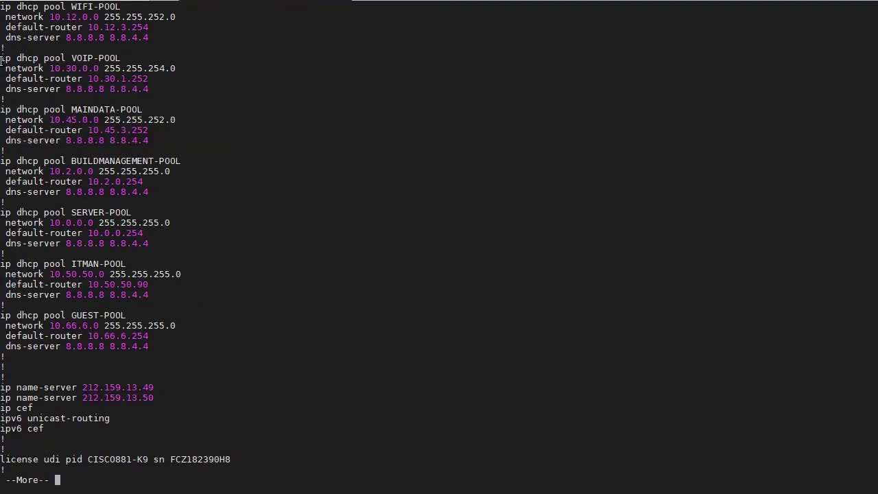
drag(2, 62, 252, 88)
click(259, 90)
- Page to the end of the gateway's configuration and highlight the Vlan50 interface and its IP address
key(space)
key(space)
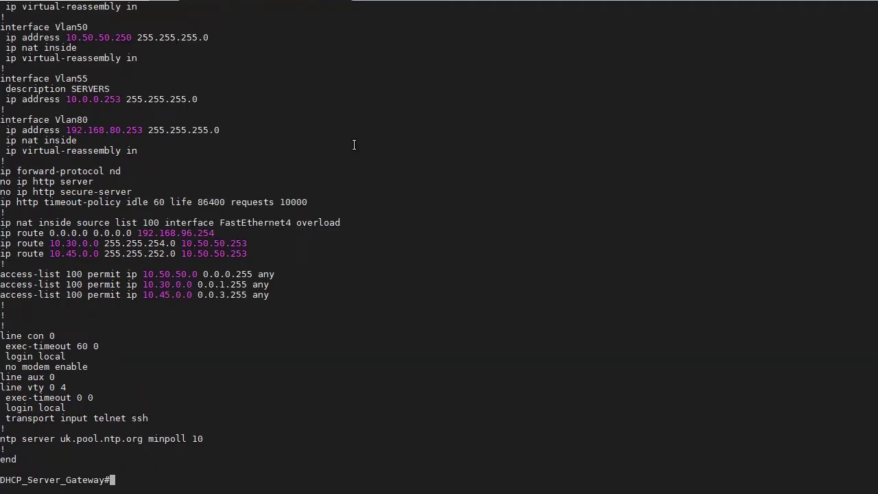
scroll(354, 164, up, 3)
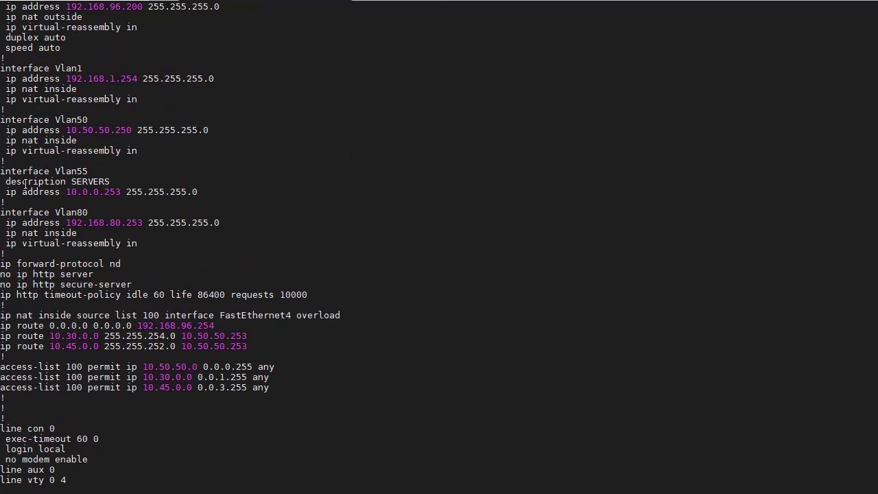
drag(1, 118, 252, 147)
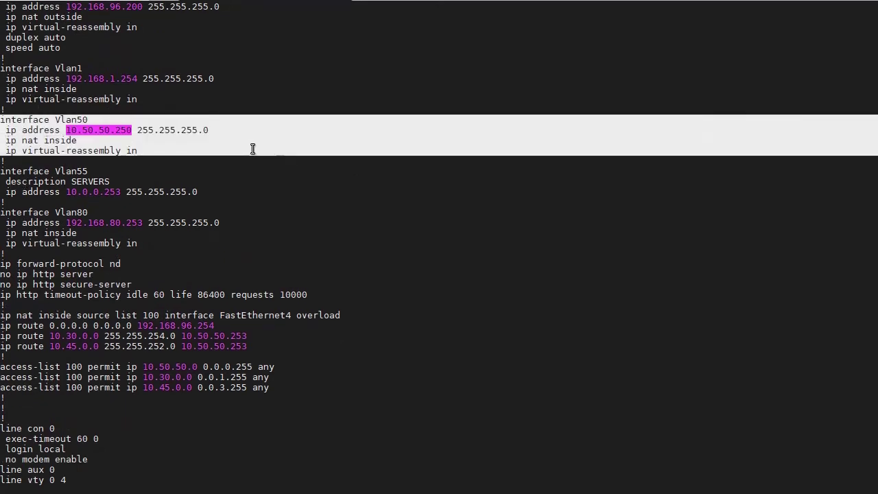
click(251, 147)
drag(132, 130, 66, 130)
click(59, 131)
- Highlight the static routes for 10.30.0.0 and 10.45.0.0 in the gateway's configuration
scroll(185, 219, down, 1)
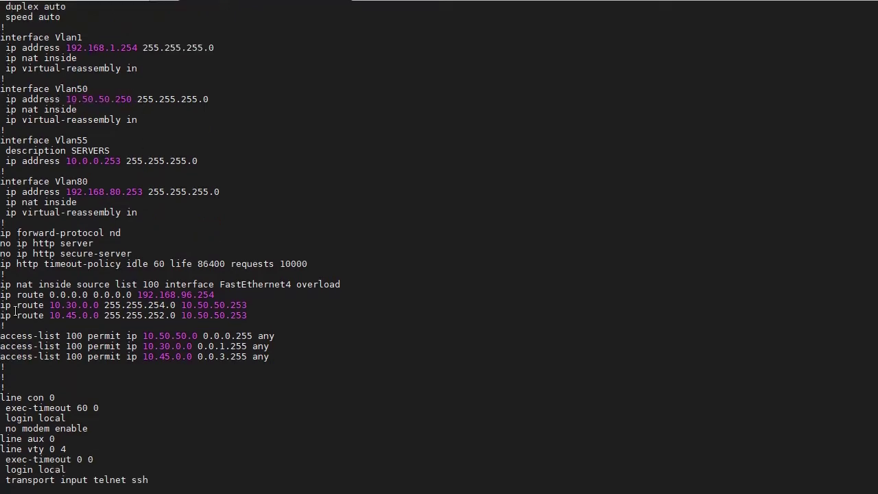
drag(1, 304, 237, 303)
click(91, 310)
drag(1, 315, 239, 315)
click(239, 315)
- Highlight the access-list 100 permit entries and the FastEthernet4 overload part of the NAT rule
drag(110, 345, 166, 356)
click(140, 336)
double_click(143, 336)
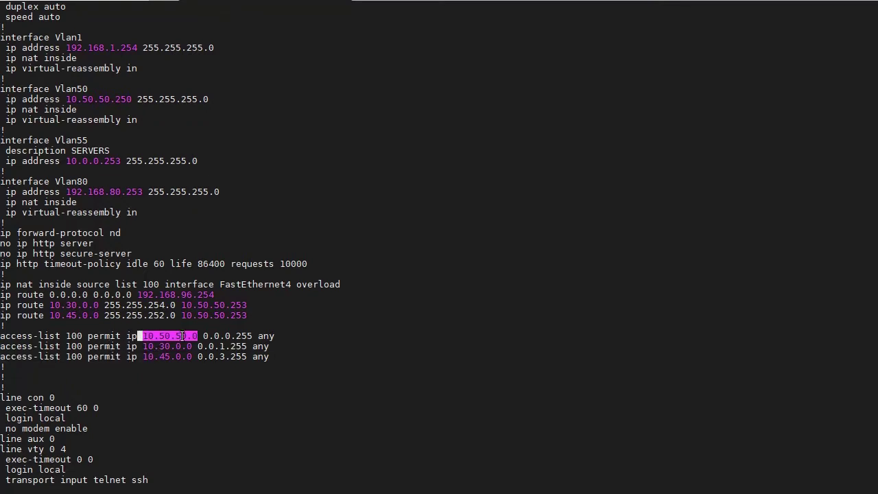
drag(220, 284, 321, 284)
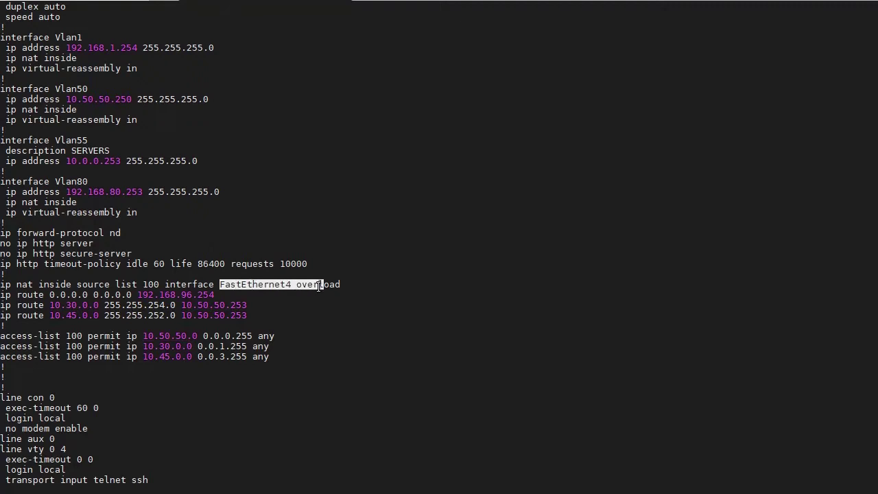
click(319, 284)
- Examine the IP address of the FastEthernet4 WAN interface, then return to the gateway's prompt and add blank prompt lines
scroll(166, 50, up, 3)
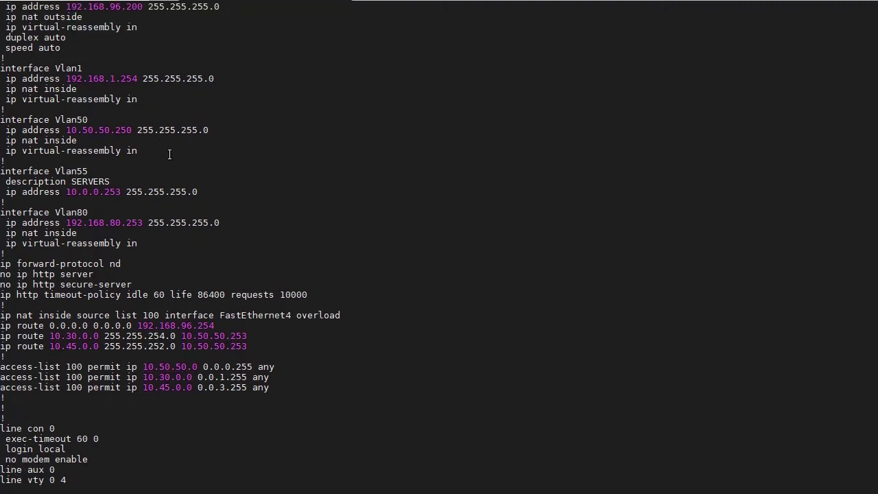
drag(150, 69, 66, 68)
click(62, 67)
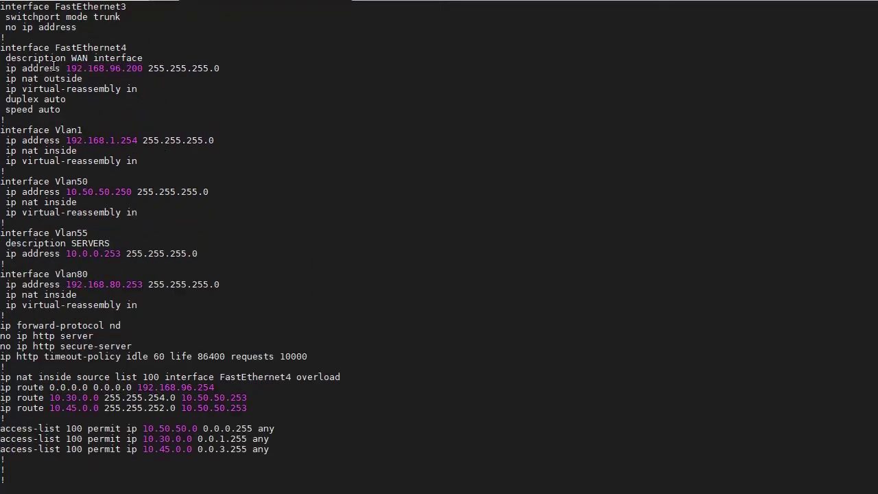
scroll(285, 323, down, 5)
key(Return)
key(Return)
key(Return)
key(Return)
key(Return)
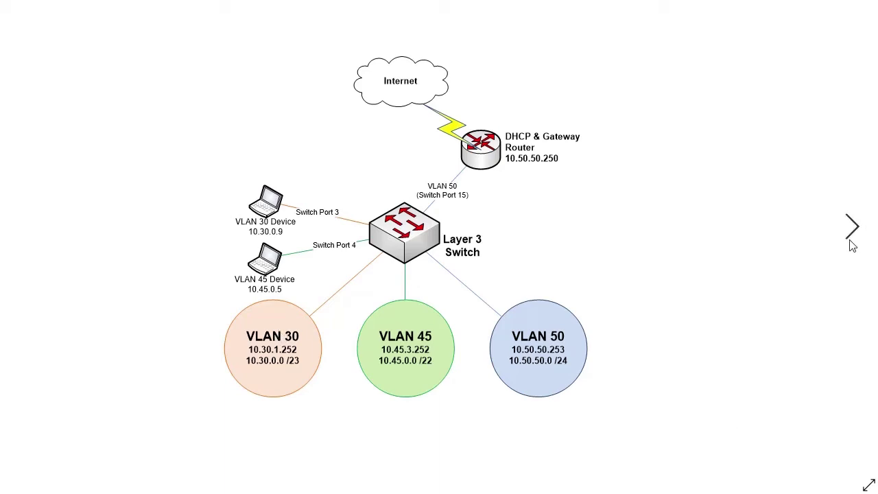
- Advance from the layer 3 switch network diagram to the next slide
click(853, 236)
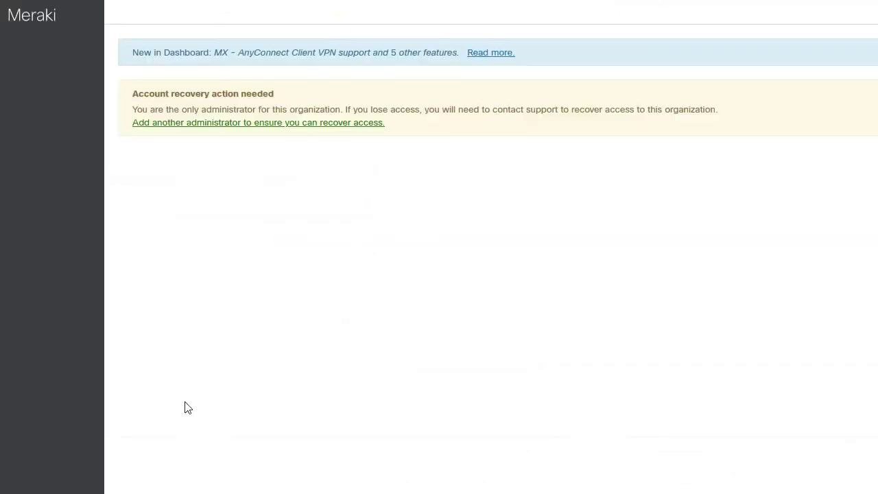
- Review the Meraki appliance's status page and open the Addressing & VLANs page at its Routing section
scroll(707, 269, down, 3)
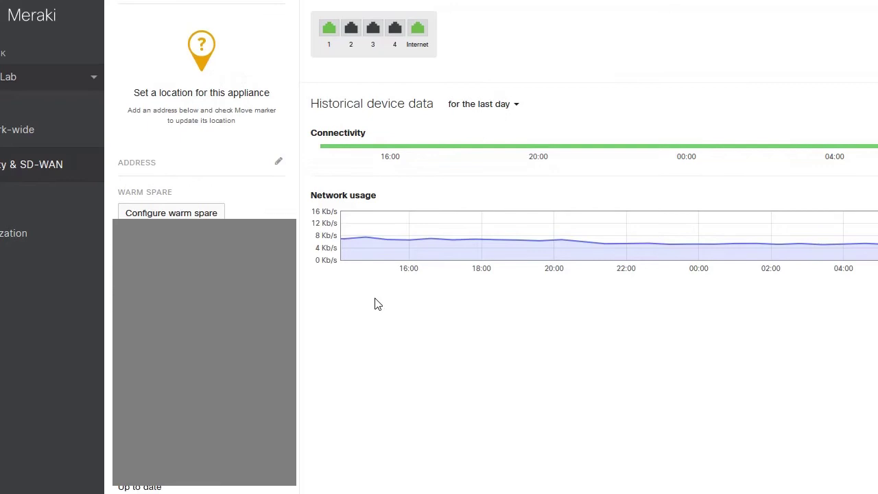
scroll(400, 298, up, 3)
mouse_move(62, 136)
mouse_move(38, 163)
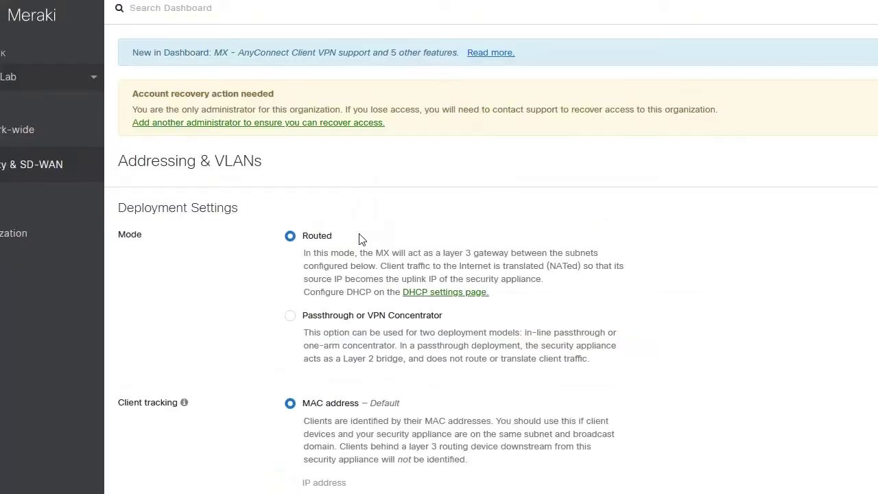
scroll(362, 239, down, 7)
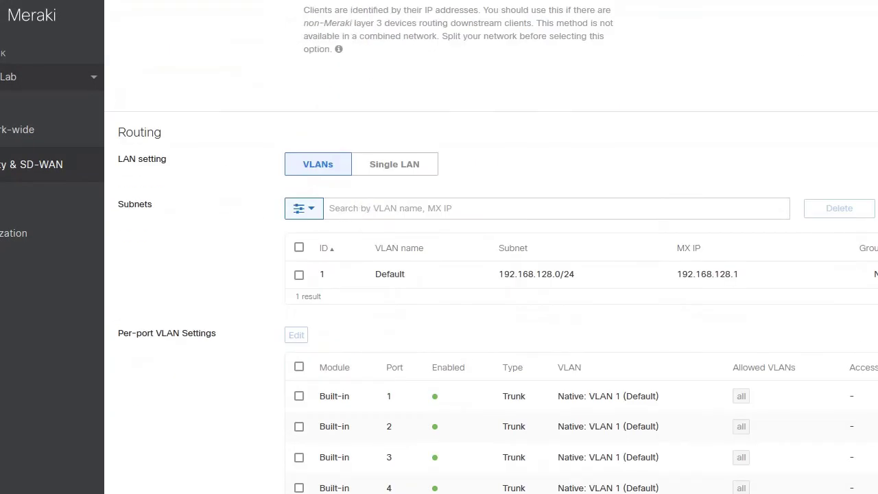
- Start a new VLAN named Guests with VLAN ID 66, leaving its group policy at None
click(863, 203)
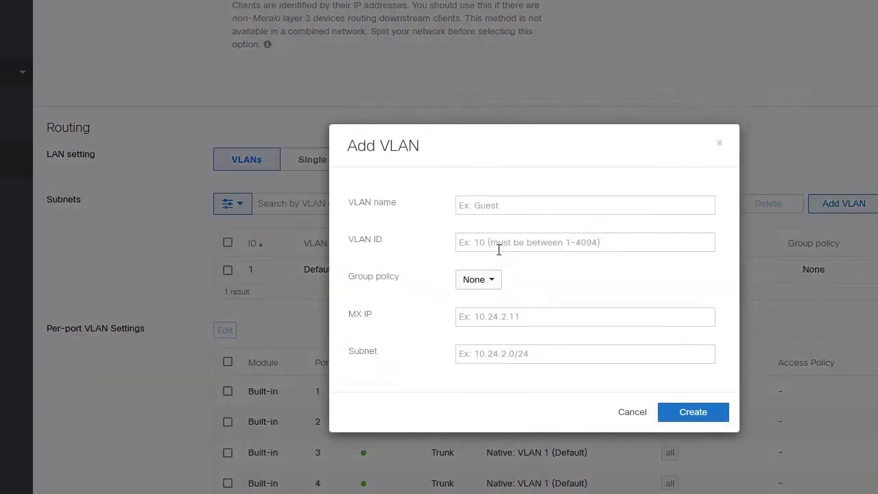
click(511, 205)
text(Guests)
click(561, 248)
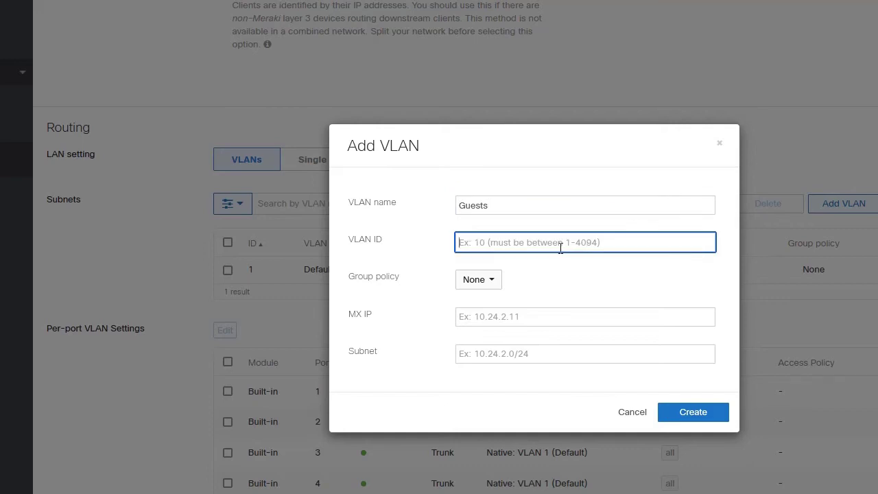
text(66)
click(491, 285)
click(490, 285)
- Give the Guests VLAN the MX IP 10.66.6.254 and subnet 10.66.6.0/24, and create it
click(495, 317)
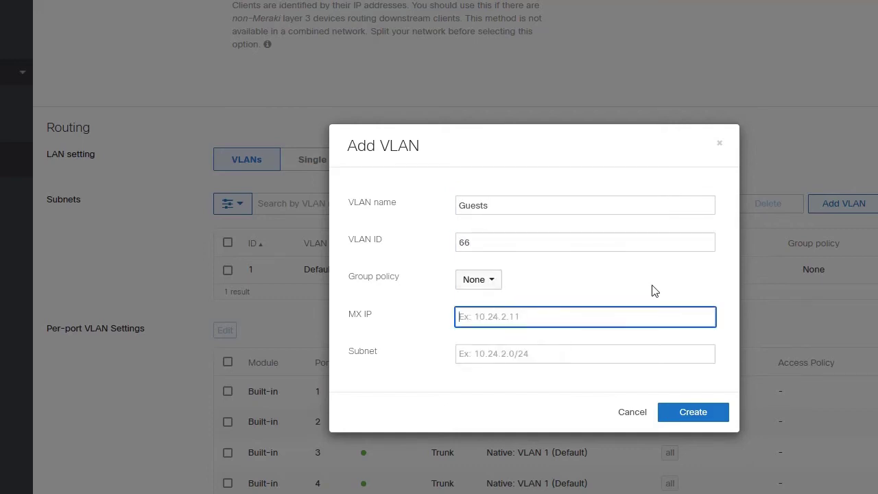
text(10.66.6)
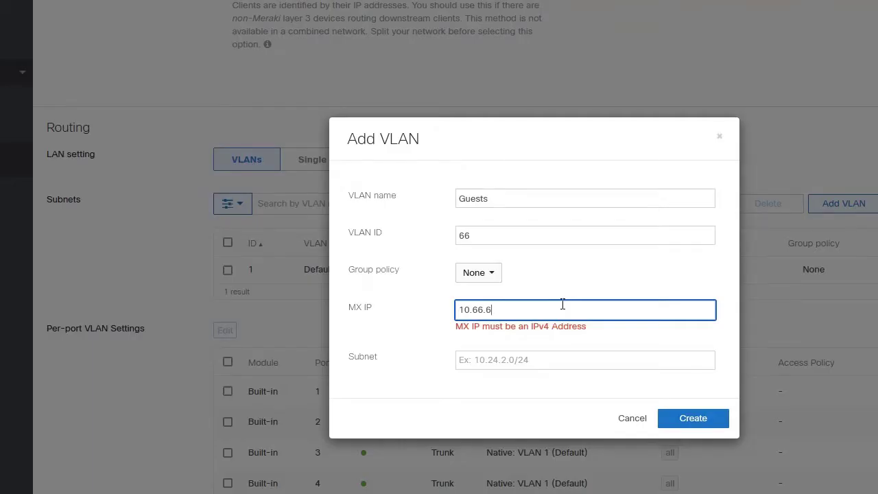
text(.254)
click(530, 354)
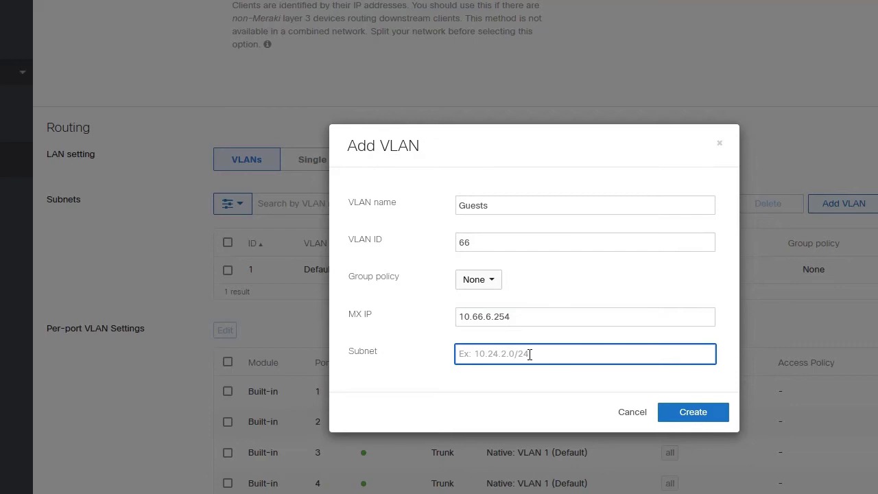
text(10.66)
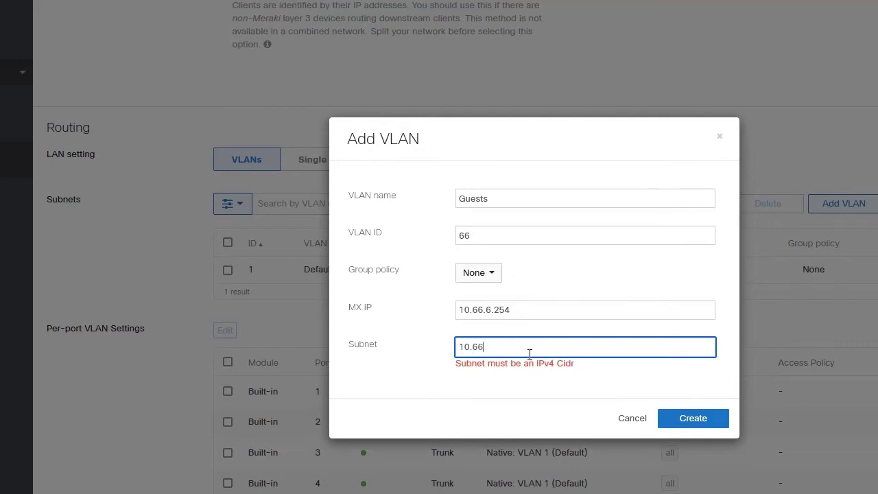
text(.6.0/24)
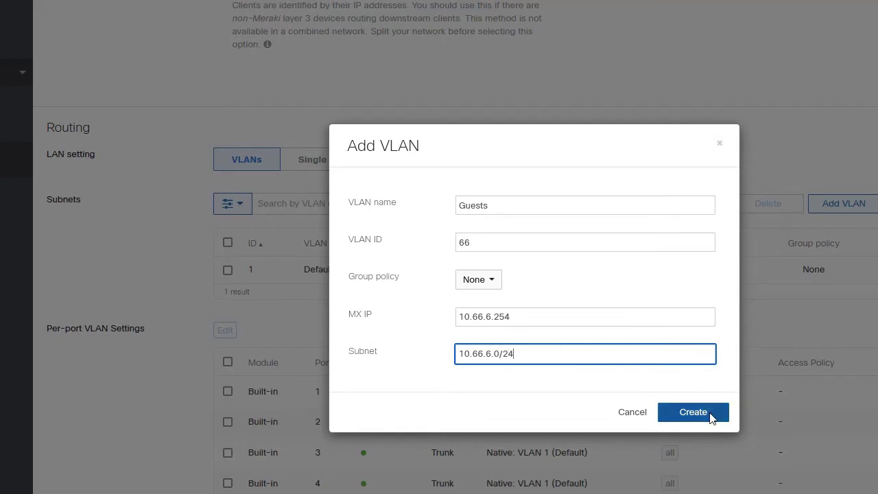
click(711, 418)
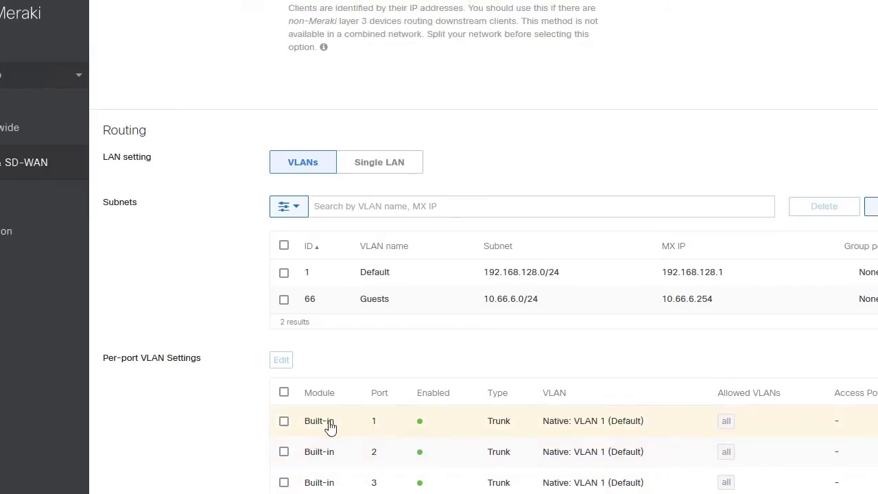
- Configure built-in LAN port 1 as an enabled access port on VLAN 66 (Guests) with the Open access policy
click(376, 422)
click(517, 74)
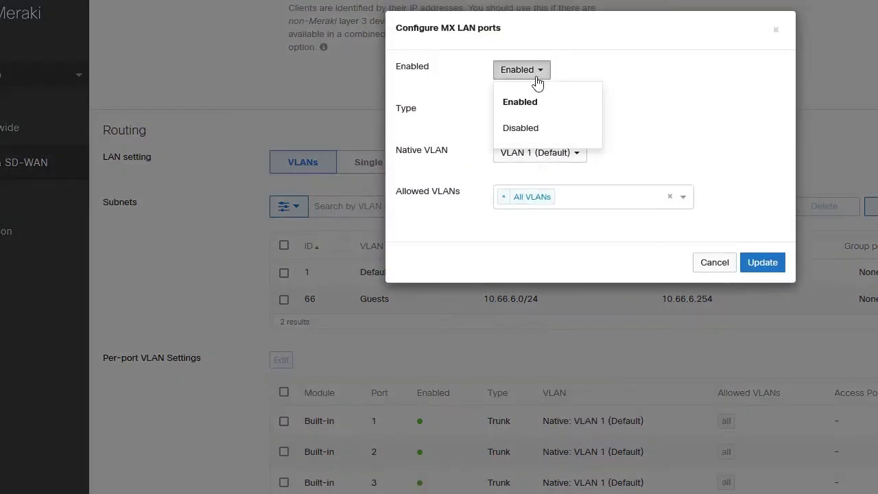
click(515, 74)
click(523, 113)
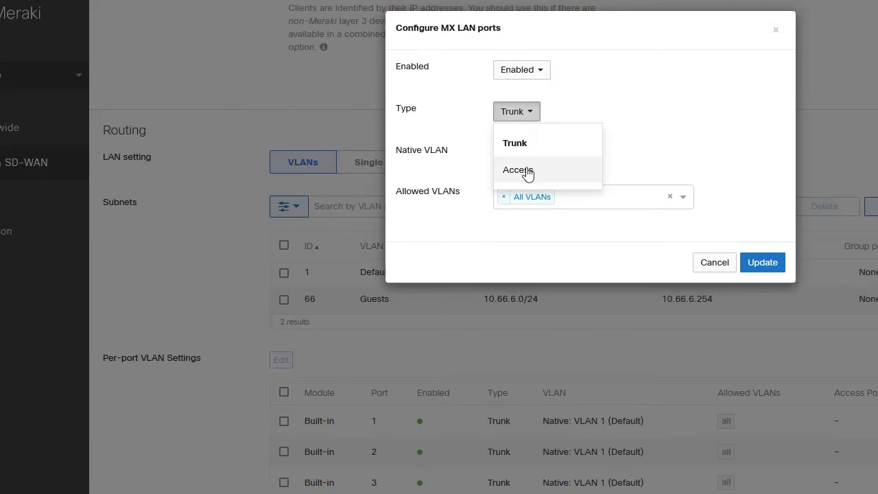
click(525, 171)
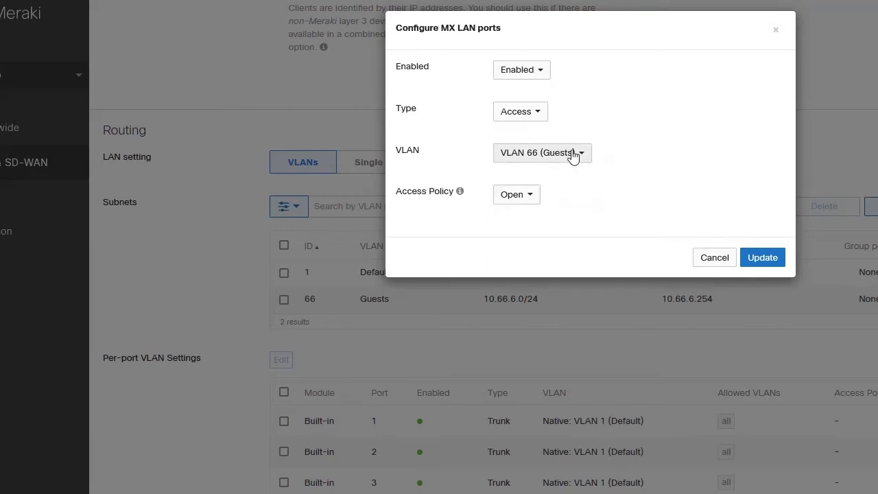
click(779, 262)
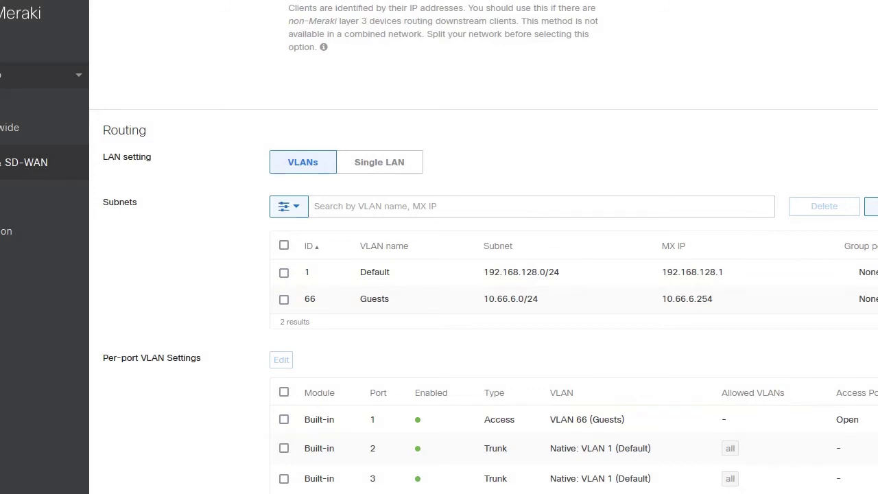
- Review the Subnets table and the per-port VLAN settings on the Addressing & VLANs page
scroll(424, 337, down, 9)
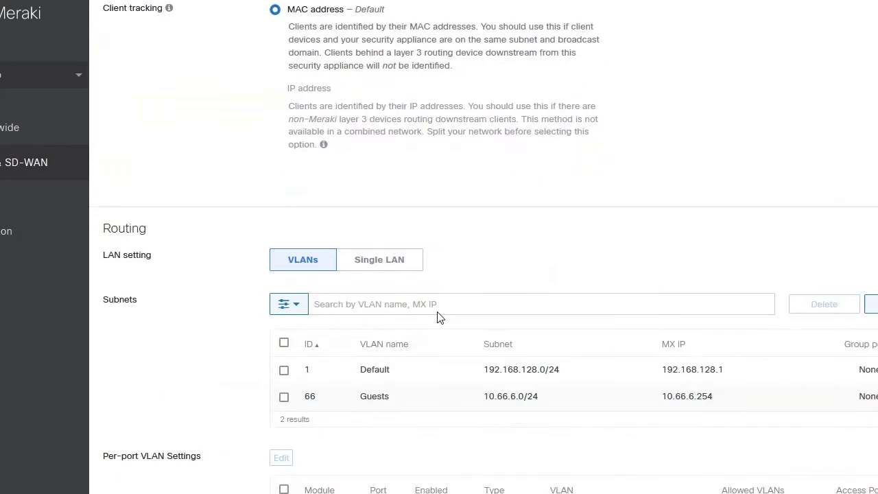
scroll(437, 314, up, 5)
scroll(437, 316, down, 5)
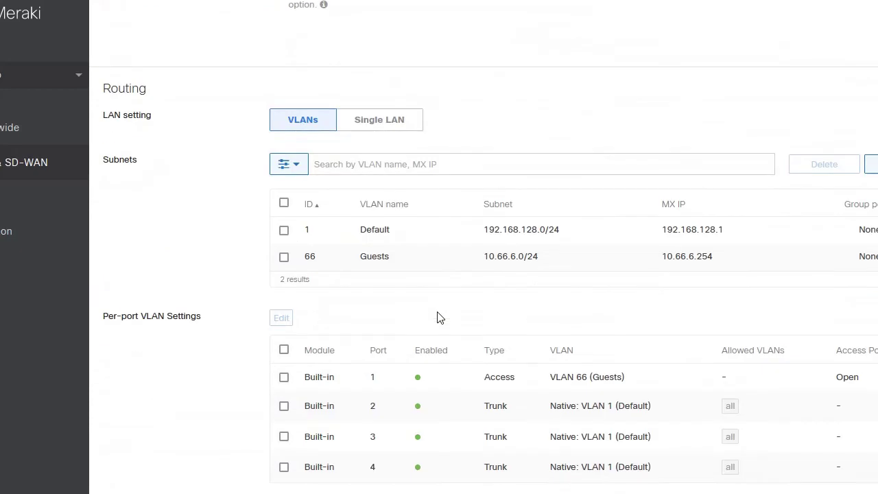
scroll(551, 350, up, 1)
scroll(551, 350, up, 8)
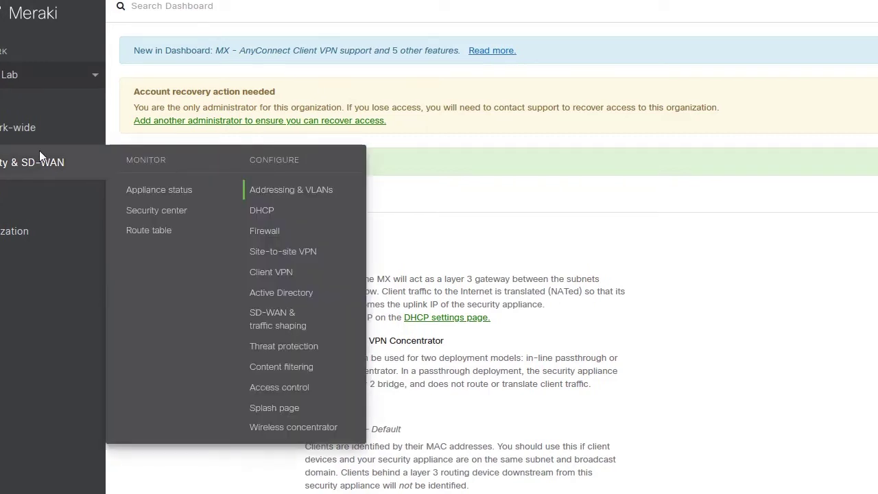
- Go to the Content filtering page and block the Adult and Pornography and Gambling website categories
mouse_move(46, 152)
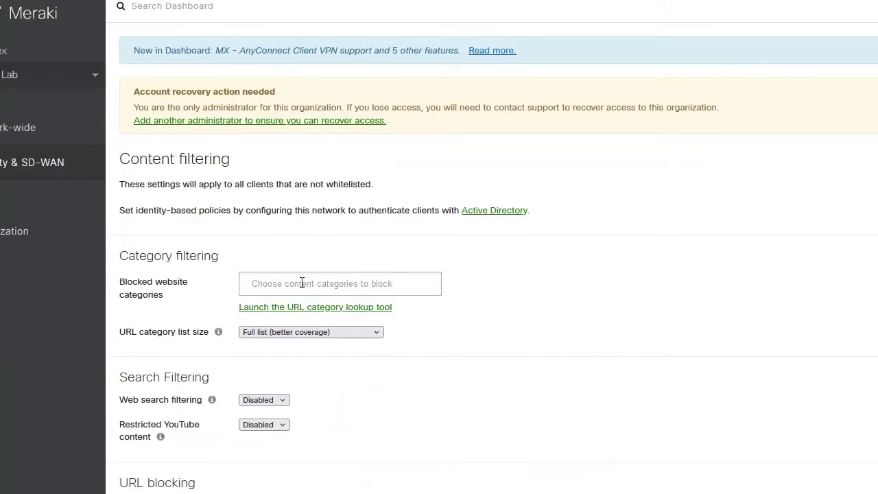
click(302, 283)
click(343, 341)
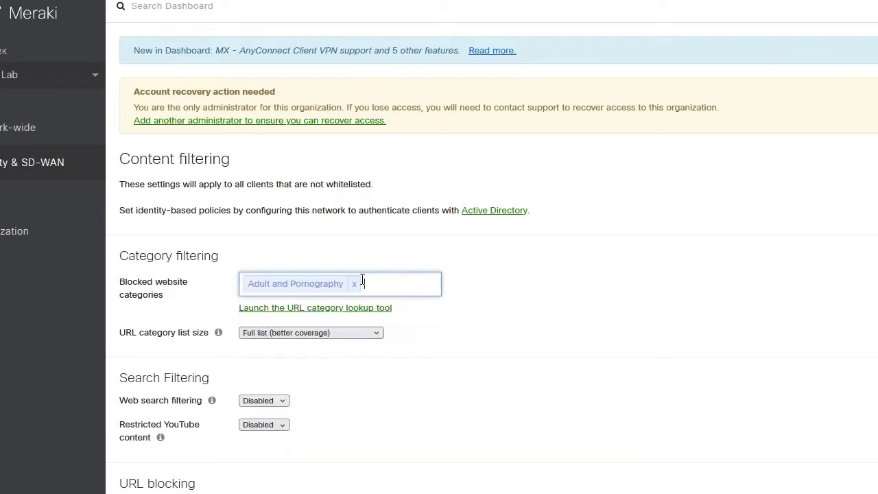
click(390, 285)
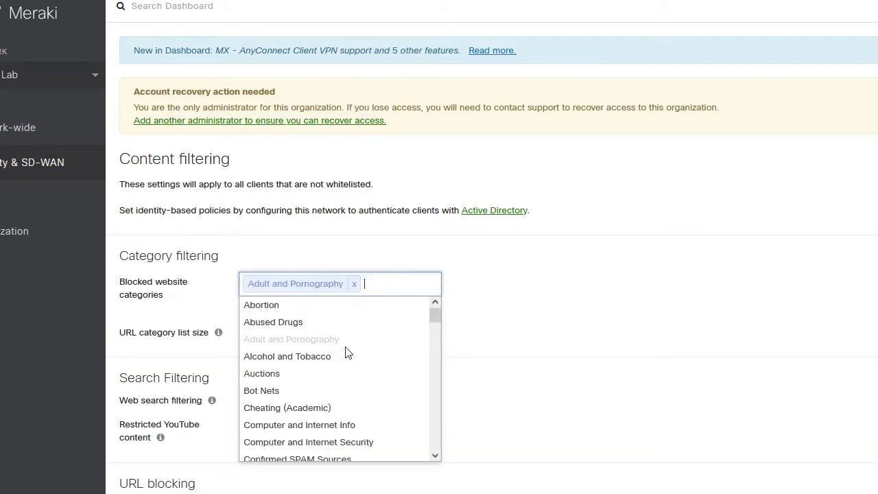
scroll(347, 352, down, 2)
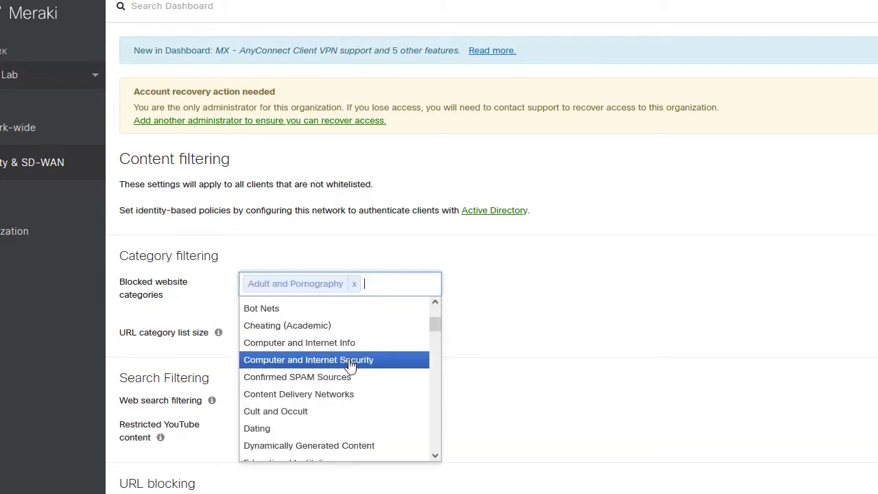
scroll(351, 361, down, 2)
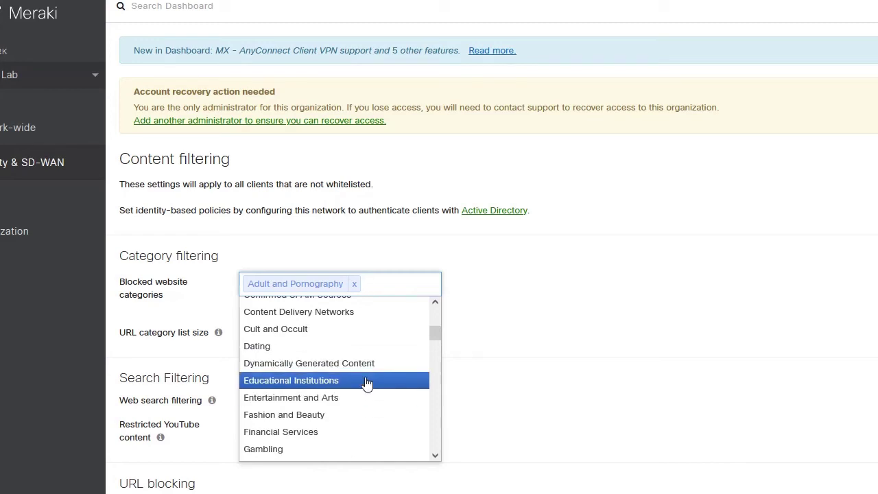
scroll(365, 385, down, 2)
click(361, 368)
- Add Illegal and Hacking to the blocked website categories and save the content filtering changes
click(400, 302)
scroll(364, 385, down, 4)
scroll(362, 395, down, 4)
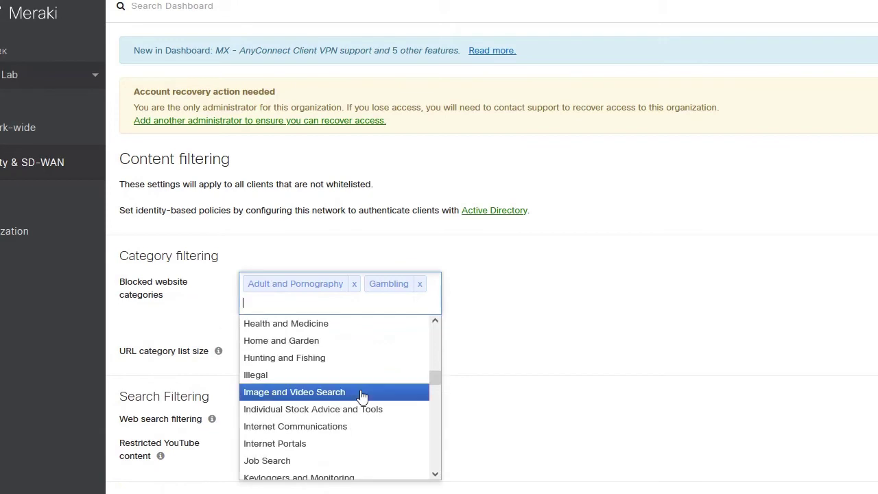
click(362, 371)
click(367, 306)
scroll(383, 411, down, 8)
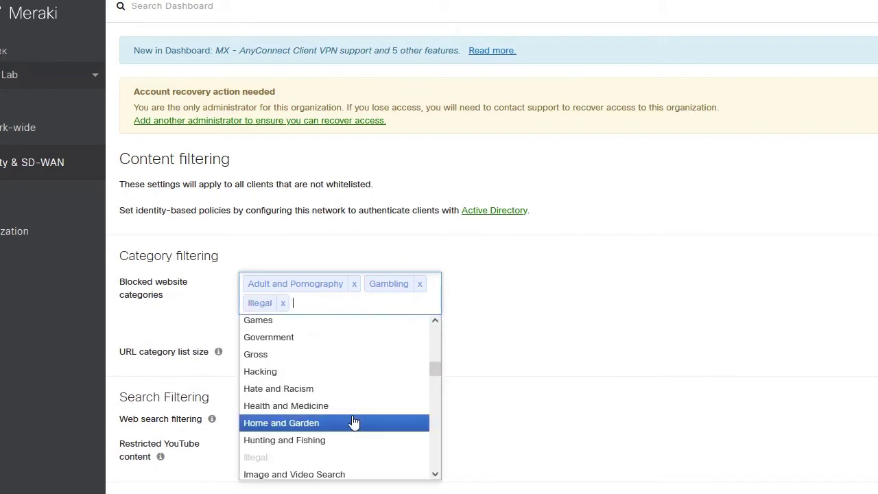
click(371, 372)
scroll(679, 368, down, 4)
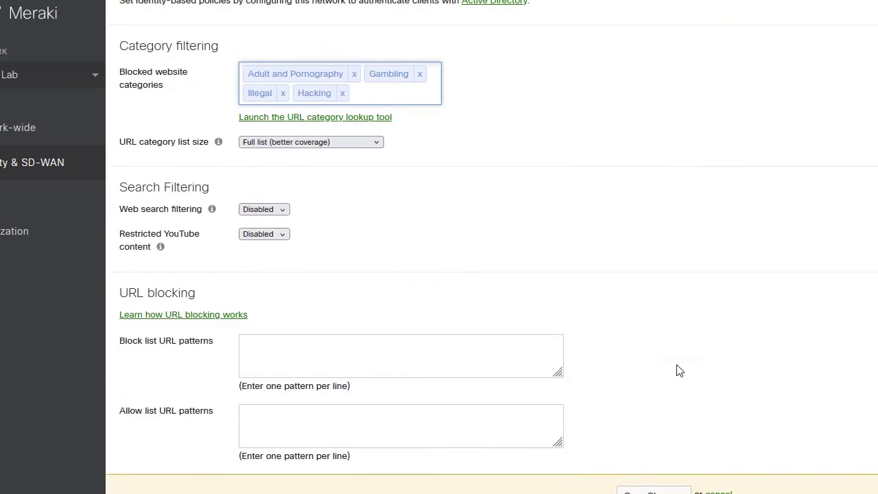
scroll(407, 234, up, 4)
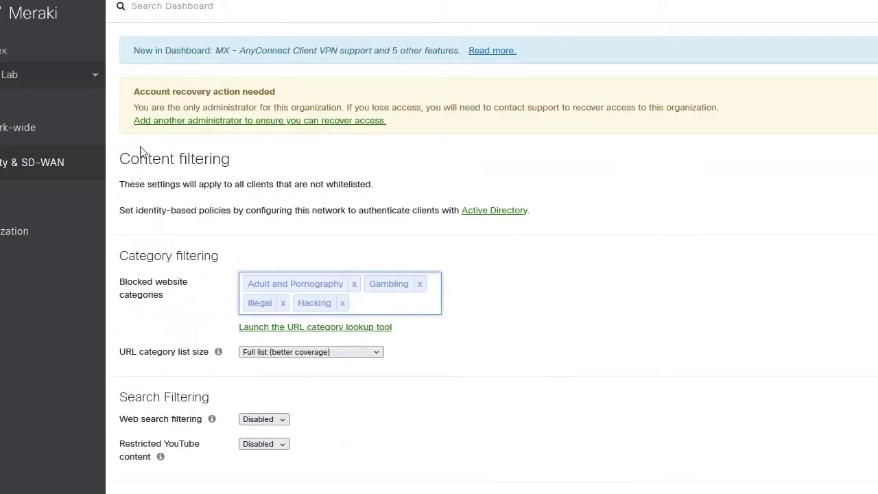
scroll(400, 238, down, 4)
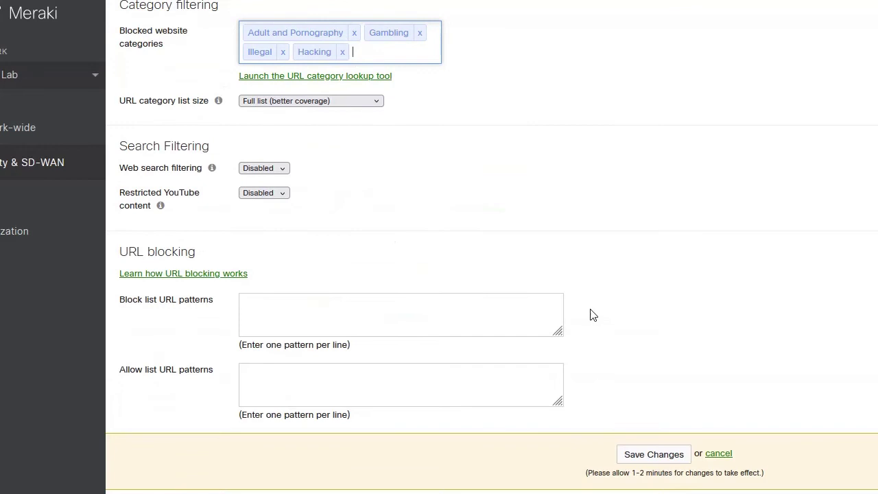
click(652, 460)
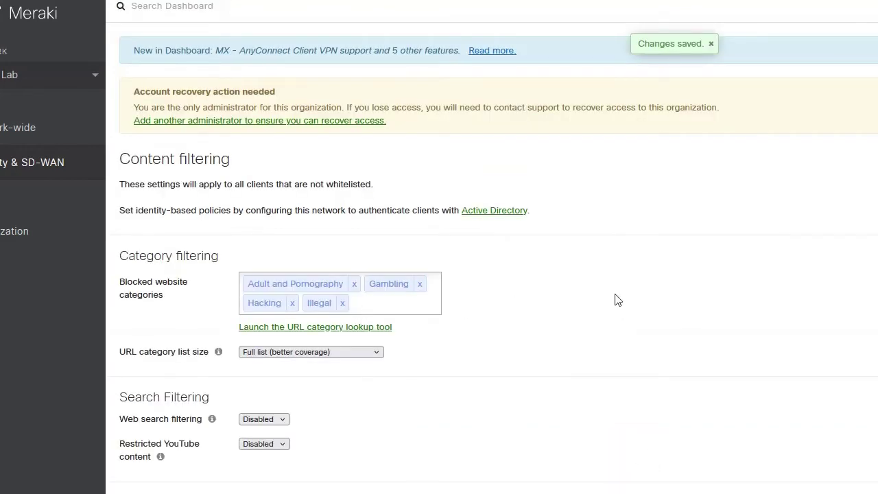
- Go to the DHCP page and set VLAN 1 (Default) client addressing to Do not respond to DHCP requests
scroll(441, 296, down, 4)
scroll(440, 296, up, 4)
mouse_move(48, 162)
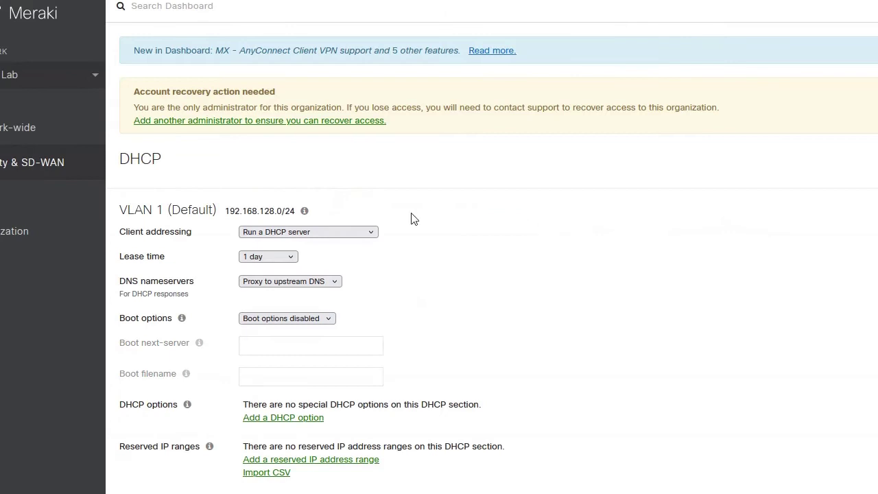
scroll(227, 215, down, 3)
scroll(309, 221, up, 2)
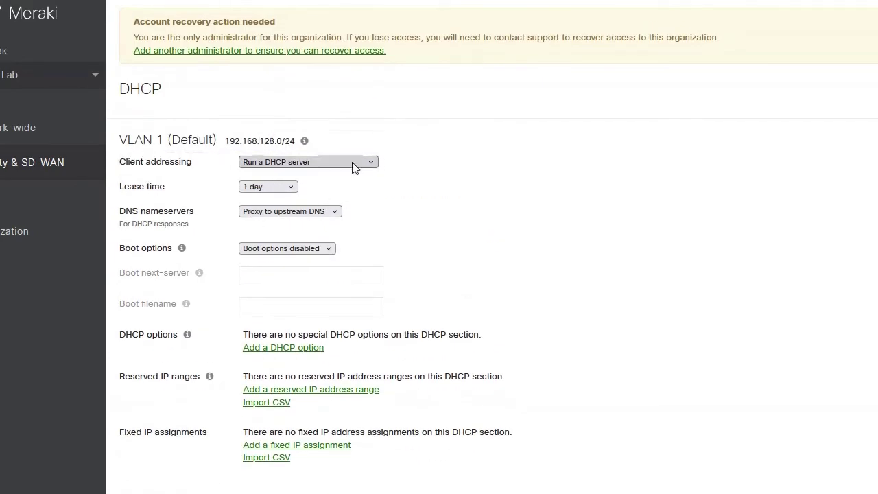
click(372, 162)
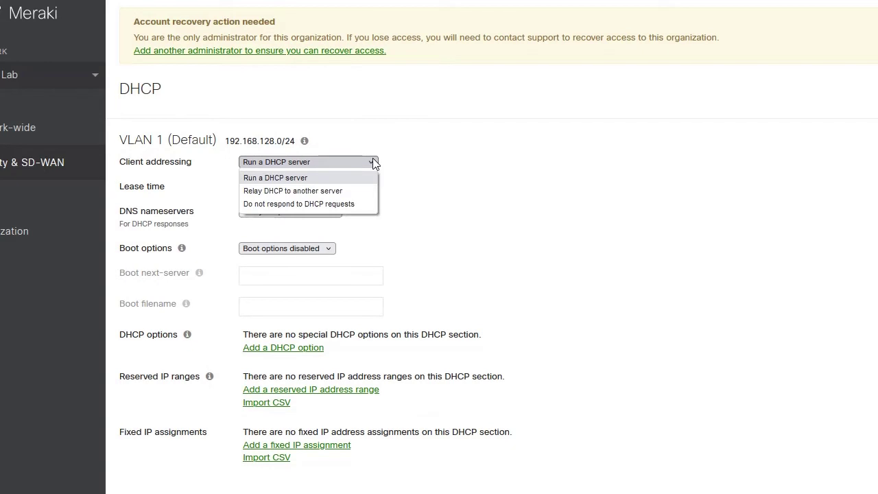
click(339, 204)
- Review the DHCP settings of VLAN 66 (Guests), highlight its subnet, and save the DHCP changes
scroll(447, 255, down, 3)
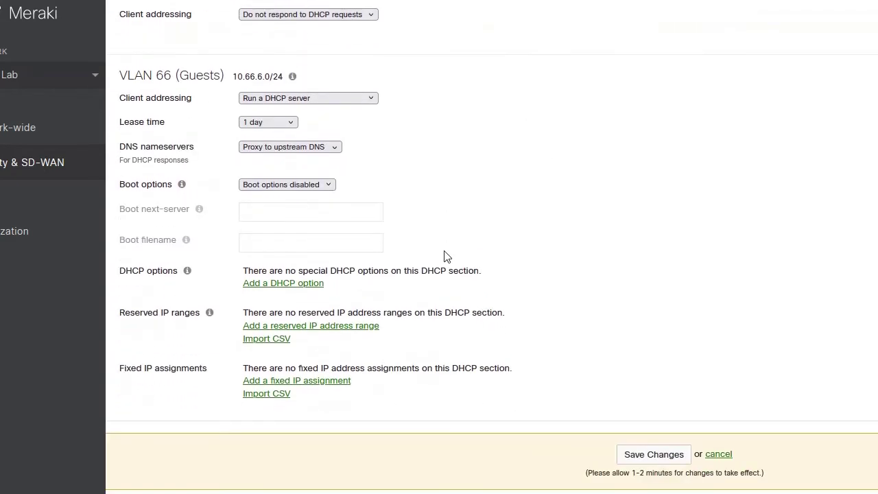
scroll(447, 255, up, 3)
drag(234, 297, 269, 293)
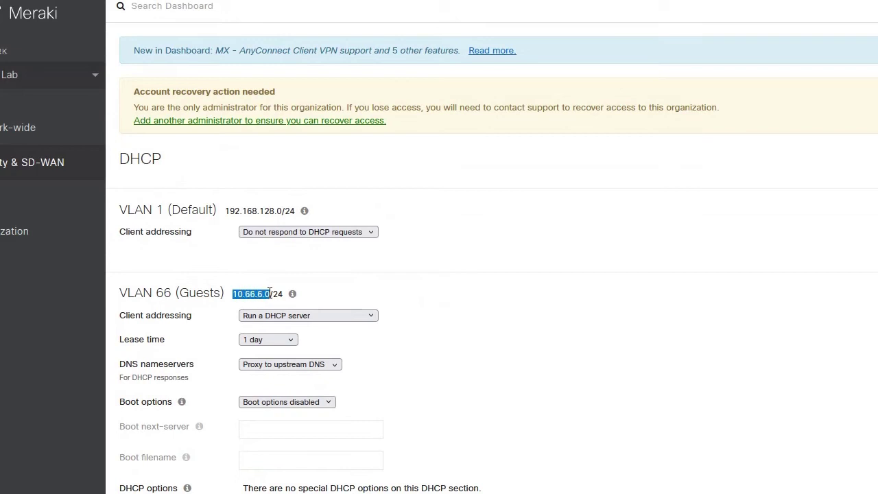
click(235, 295)
drag(234, 295, 284, 295)
scroll(350, 326, down, 1)
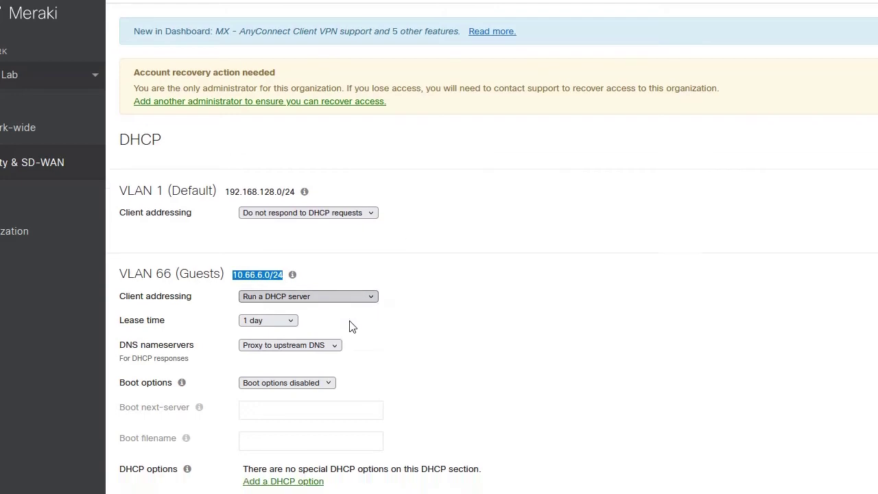
scroll(339, 305, down, 2)
scroll(384, 247, down, 3)
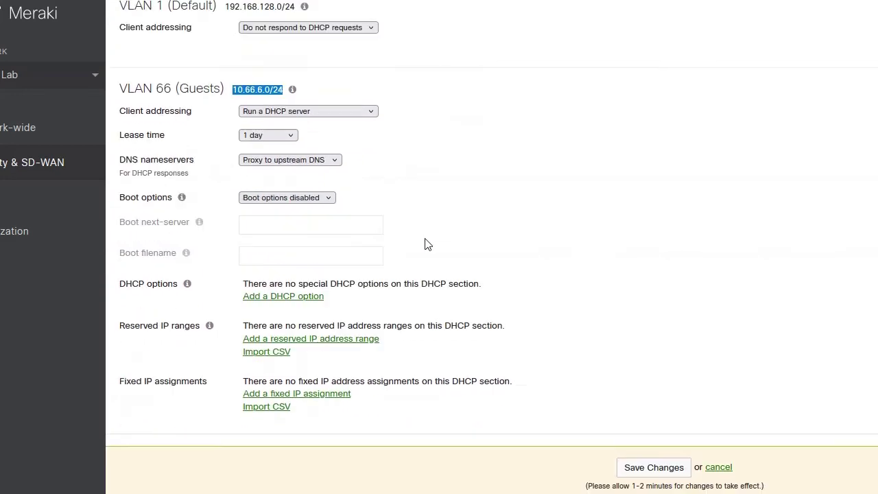
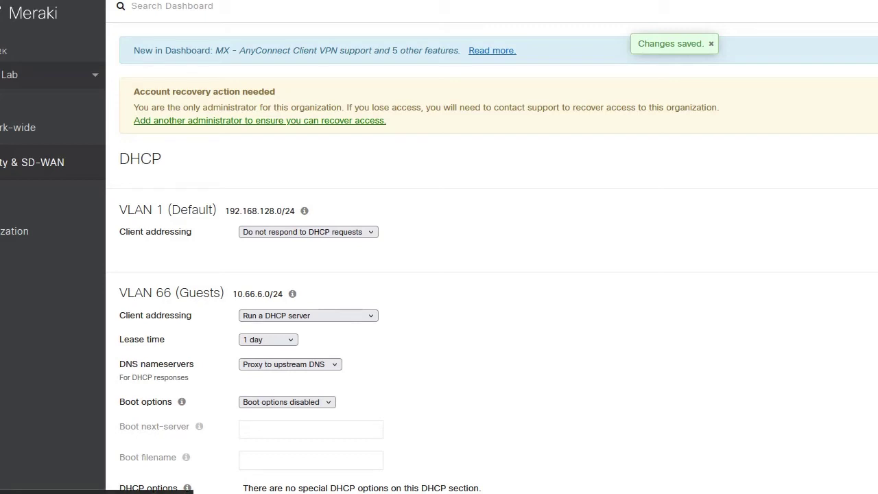
- Switch to the Switch1 terminal and enter global configuration mode from the terminal
click(43, 476)
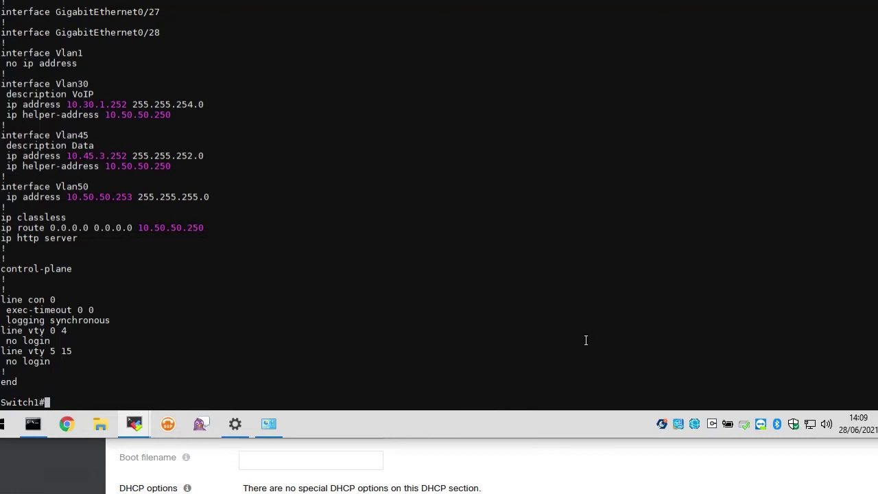
key(Return)
key(Return)
key(Return)
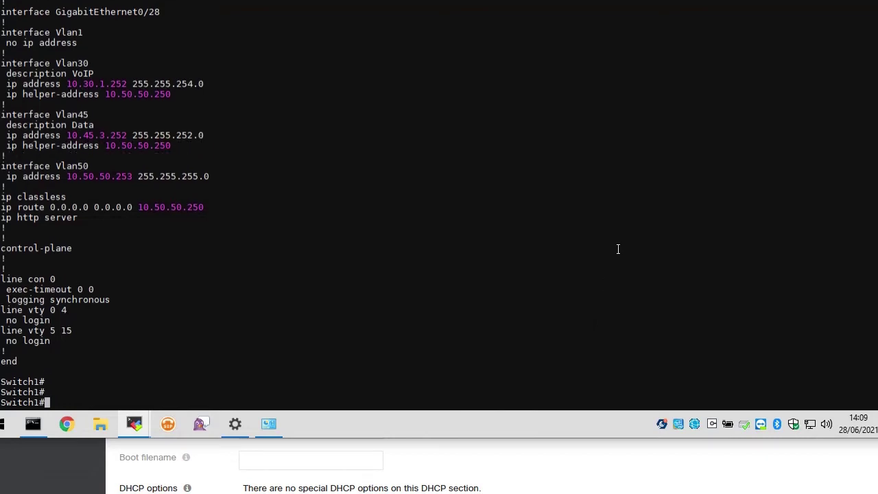
text(conf)
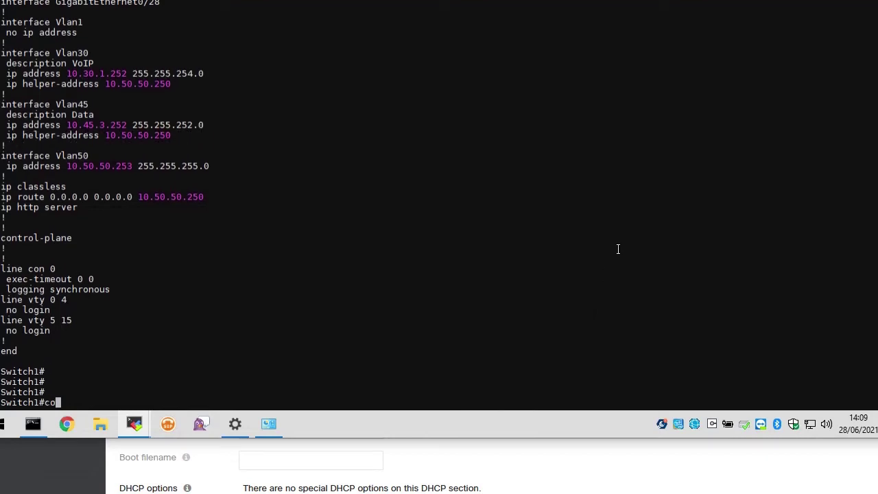
key(Return)
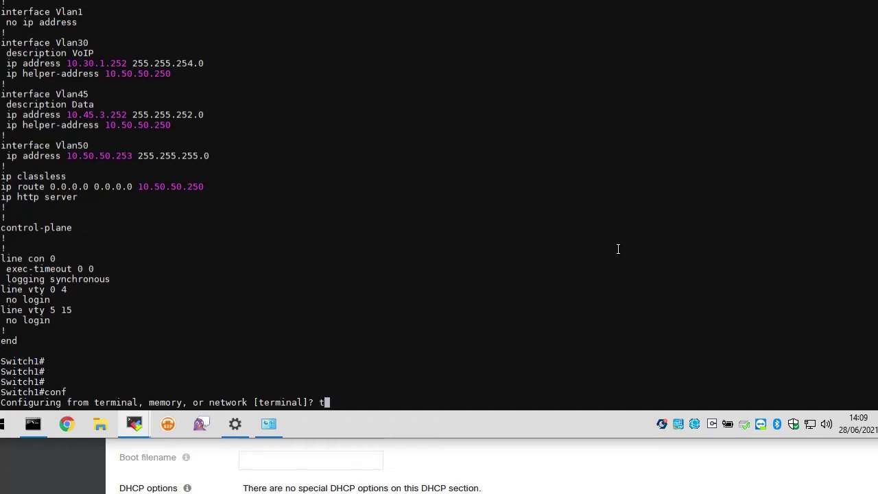
text(t)
key(Return)
- Configure interface gi0/24 as an access port and assign it to access VLAN 66
mouse_move(235, 424)
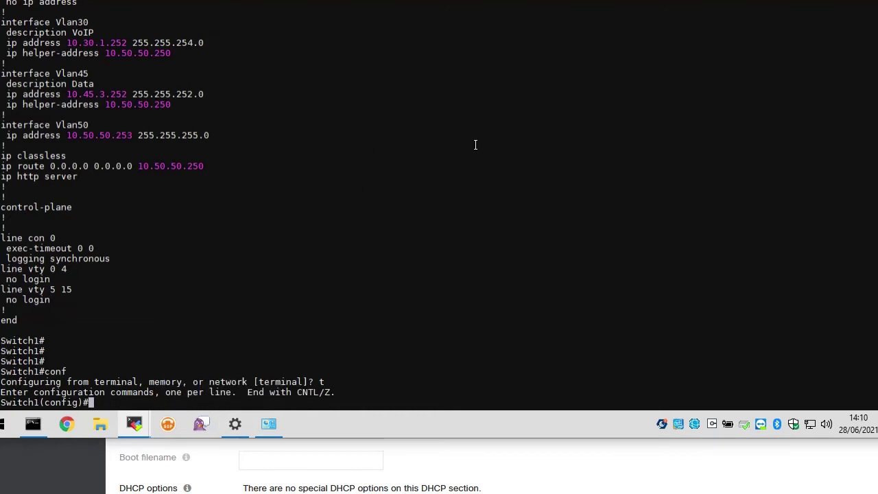
text(int gi0/24)
key(Return)
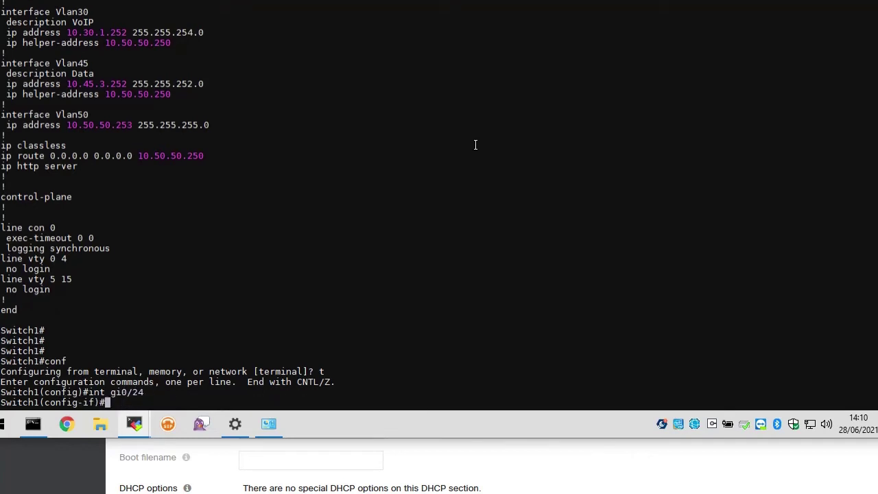
text(switchport mod)
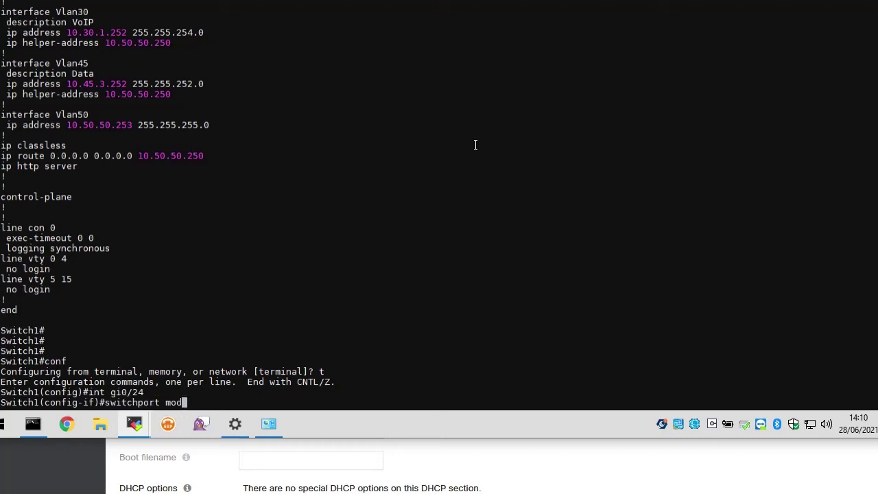
text(e access)
key(Return)
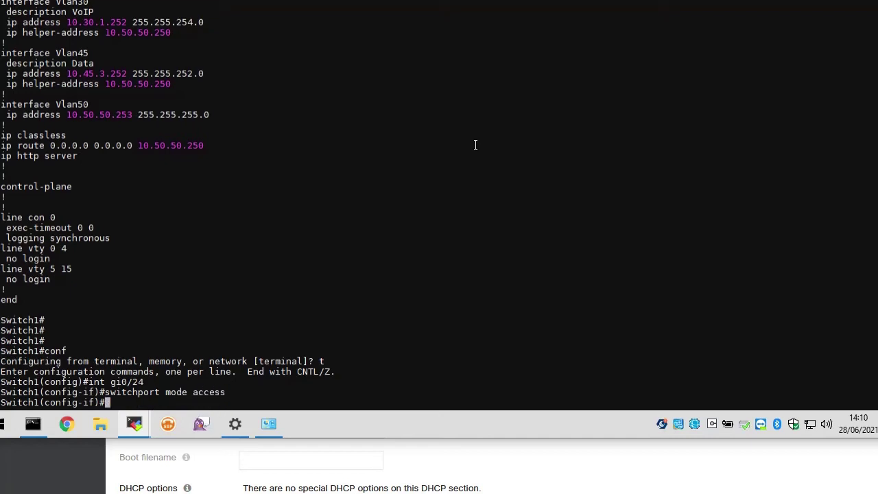
text(switchport access vlan 66)
key(Return)
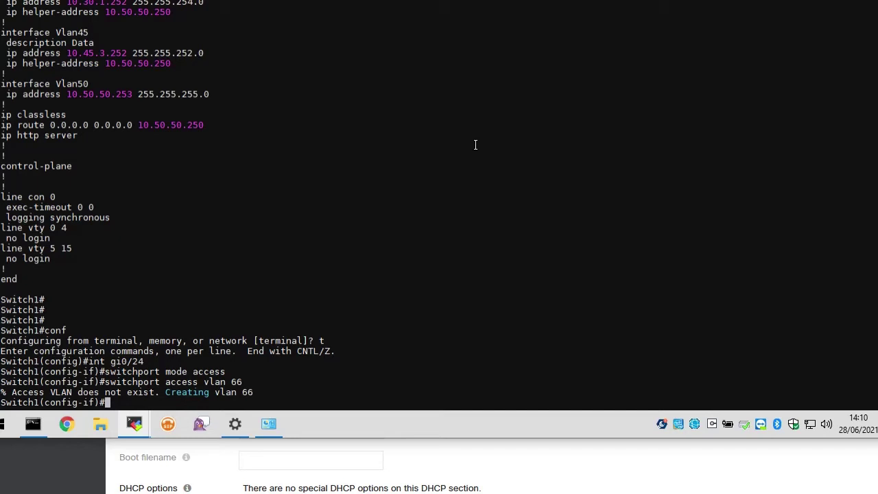
- Enable spanning-tree portfast on interface gi0/24 and exit its interface configuration
text(spanni)
key(Up)
key(Down)
text(ng-tree portfast)
key(Return)
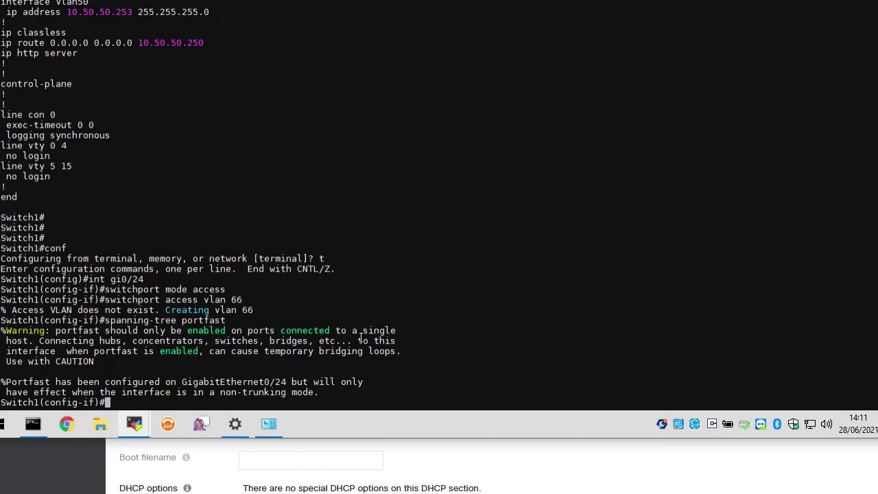
text(exit)
key(Return)
key(Return)
key(Return)
key(Return)
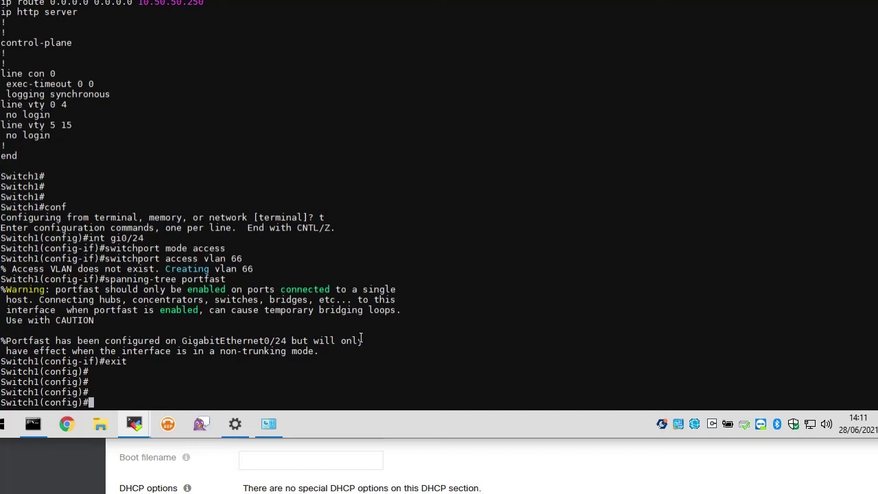
- Leave configuration mode and display the full running configuration with sh run
text(exit)
key(Return)
text(sh run)
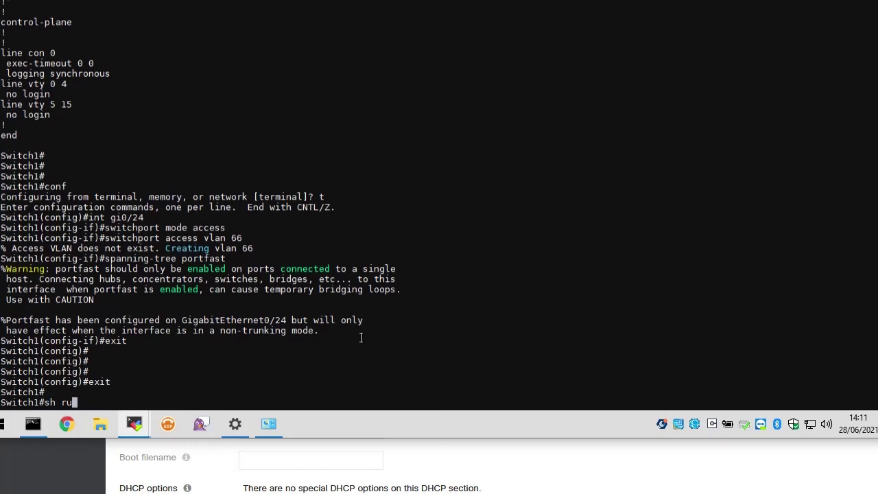
key(Return)
key(space)
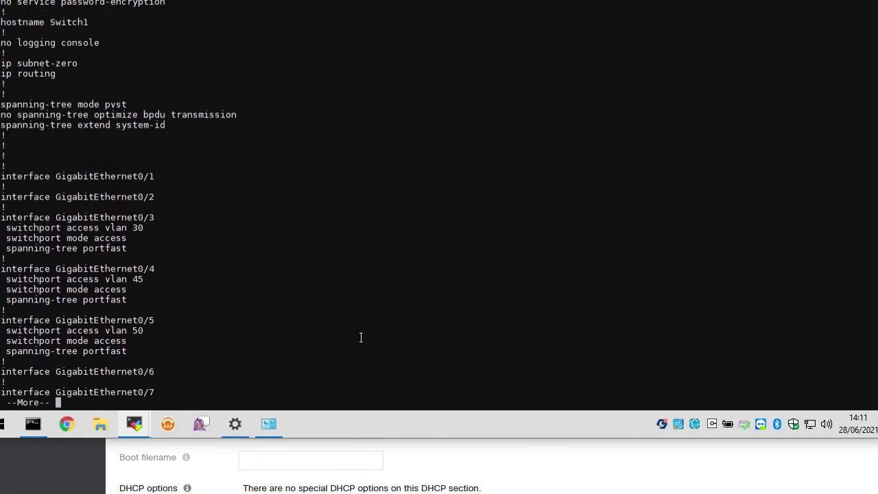
key(space)
key(space)
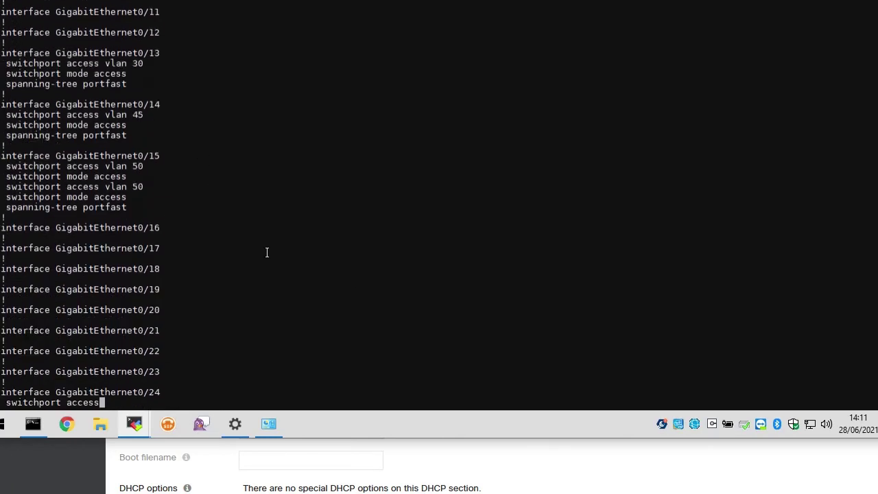
key(space)
key(space)
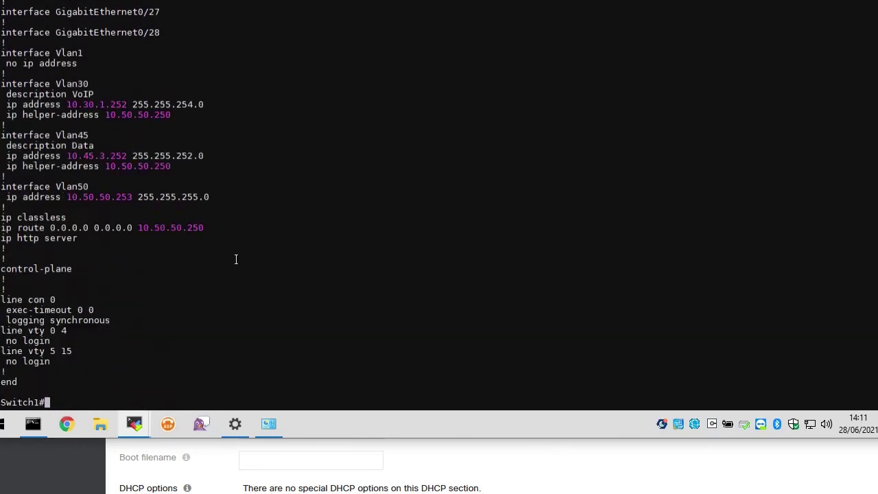
- Examine the GigabitEthernet0/24 section of the running configuration, checking its VLAN, access mode and portfast lines
scroll(236, 259, up, 4)
scroll(236, 260, up, 7)
drag(12, 262, 184, 280)
click(188, 286)
scroll(339, 281, down, 9)
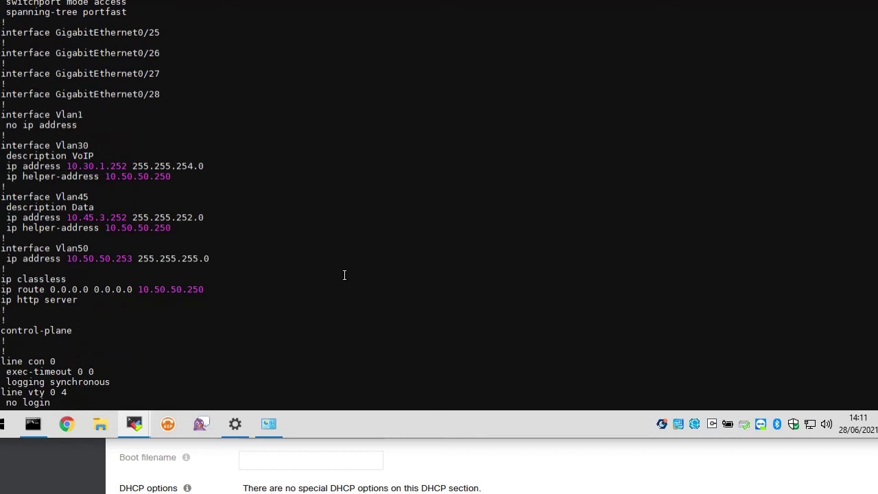
scroll(332, 228, up, 4)
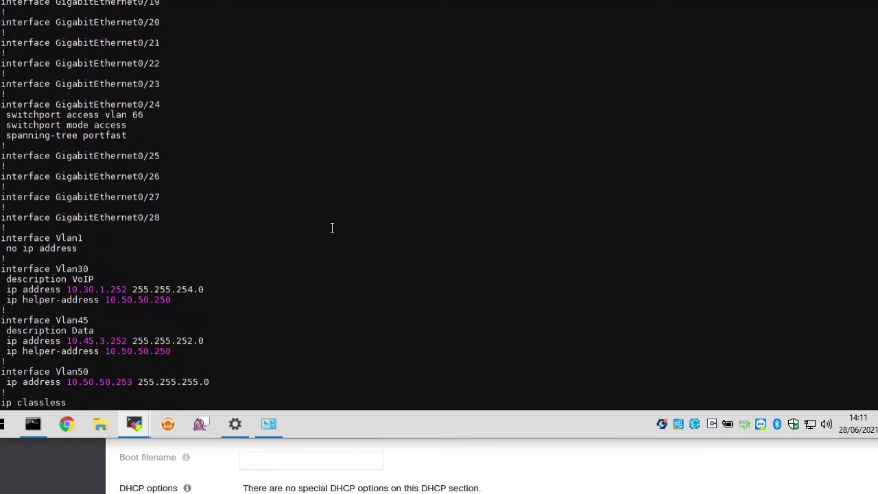
scroll(329, 230, down, 6)
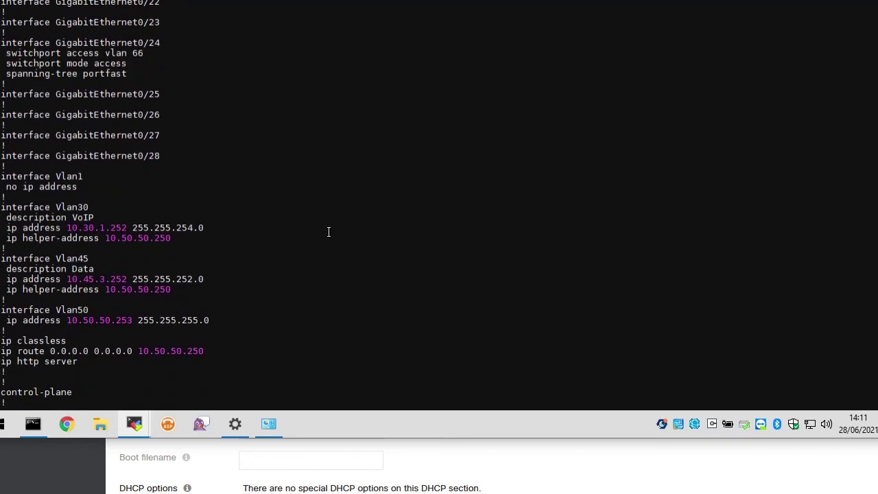
- List the switch's VLANs with sh vlan and check the port assignments, including VLAN 66
key(Return)
key(Return)
text(sh vlan)
key(Return)
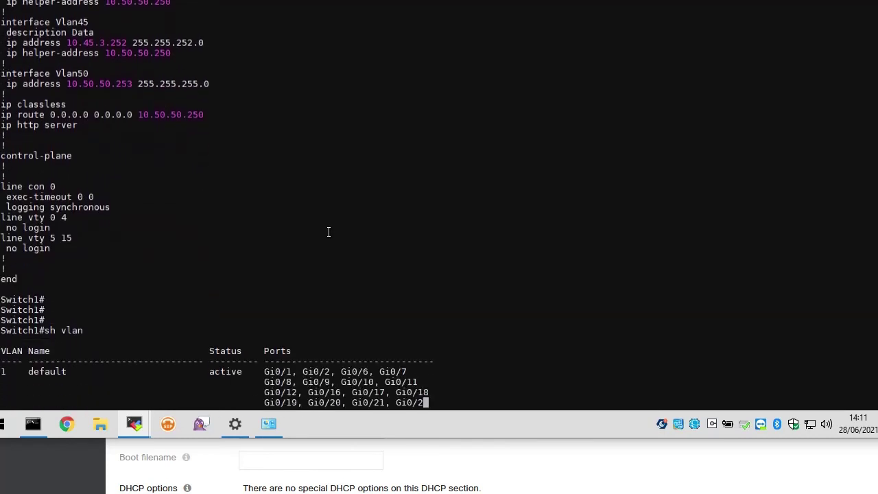
drag(6, 290, 247, 291)
drag(19, 255, 311, 267)
click(312, 268)
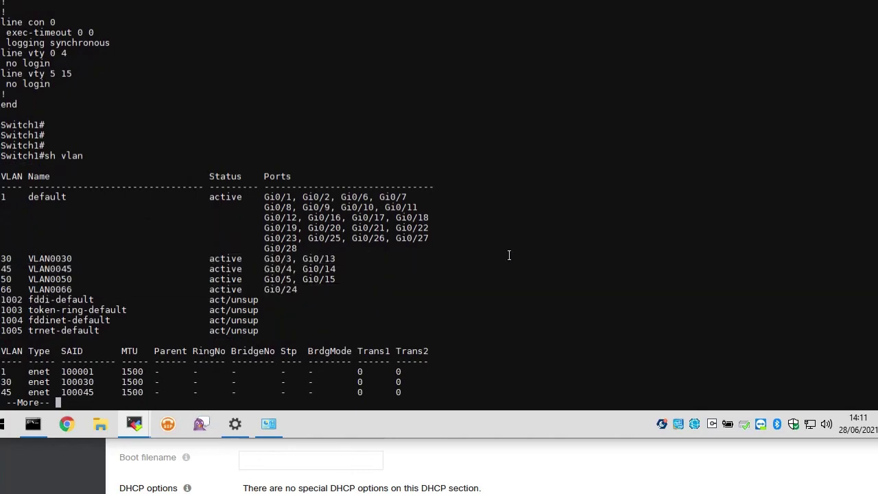
key(space)
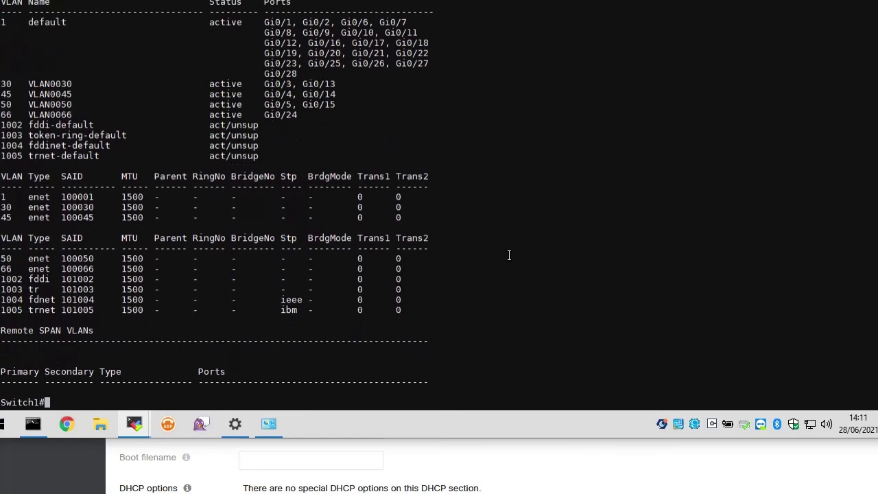
key(Return)
key(Return)
key(Return)
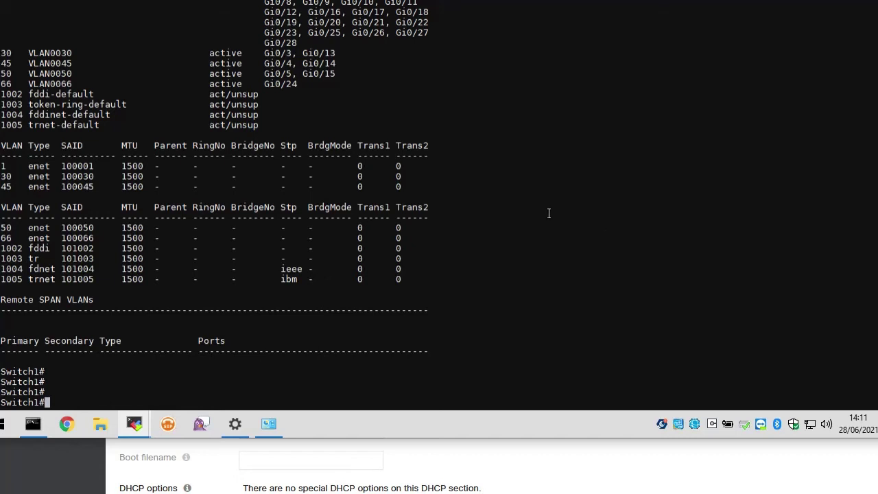
- Look back through the running configuration for an unconfigured port and highlight interface GigabitEthernet0/16
scroll(549, 214, up, 4)
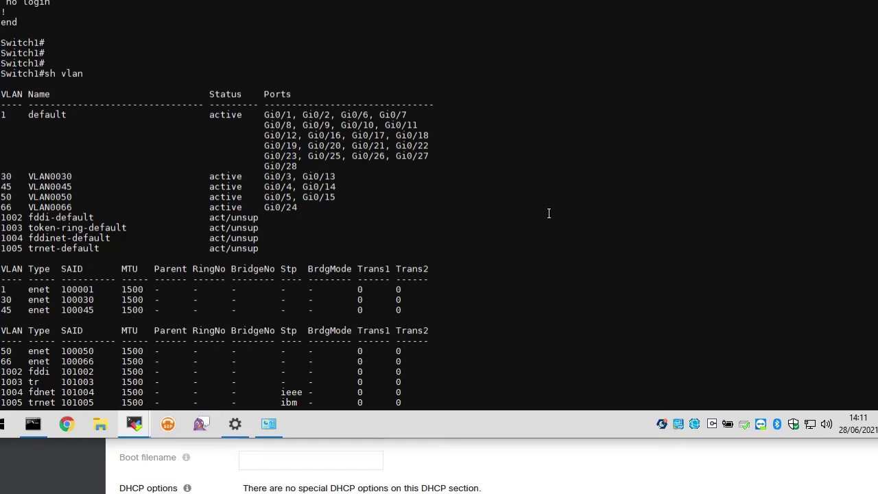
scroll(549, 213, up, 12)
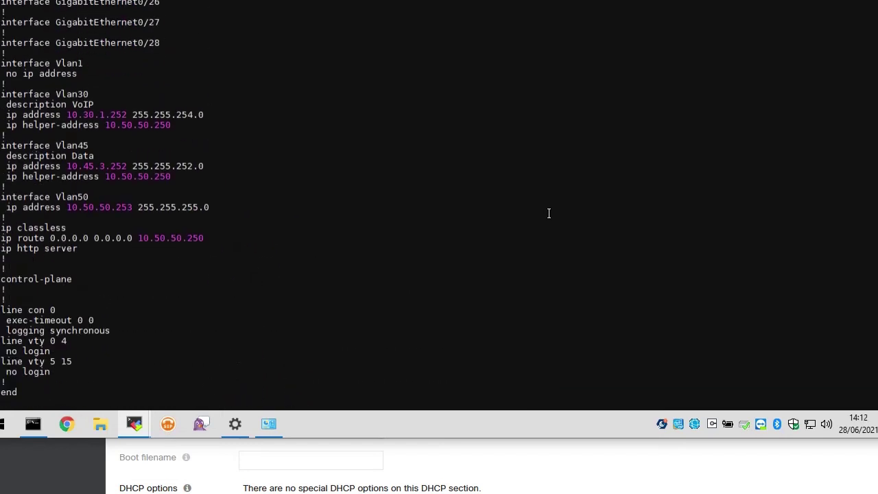
scroll(549, 214, up, 1)
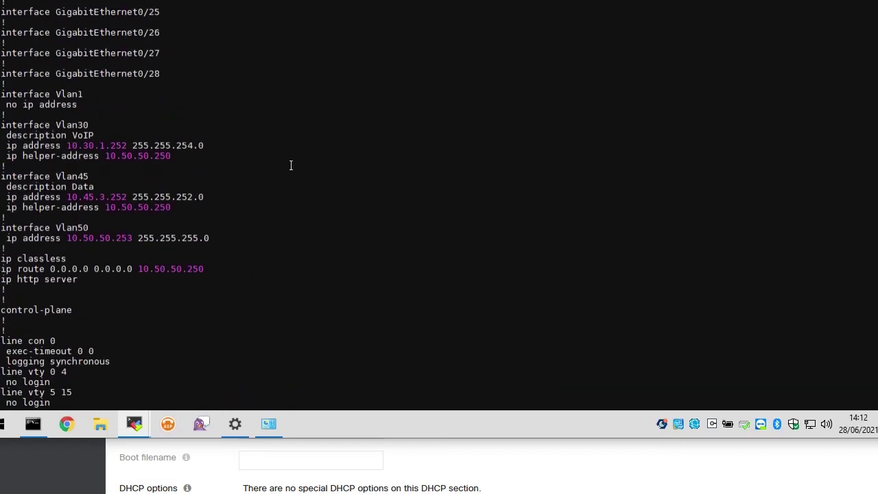
scroll(326, 208, up, 6)
scroll(325, 209, up, 4)
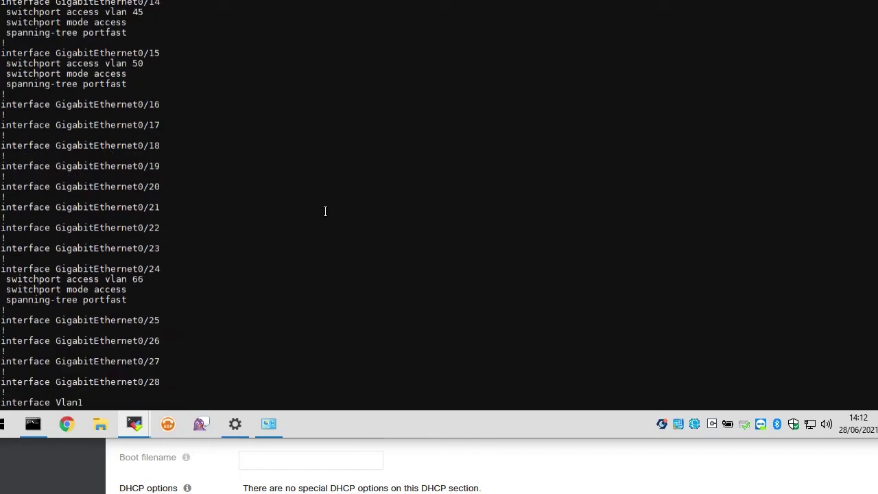
scroll(357, 311, up, 6)
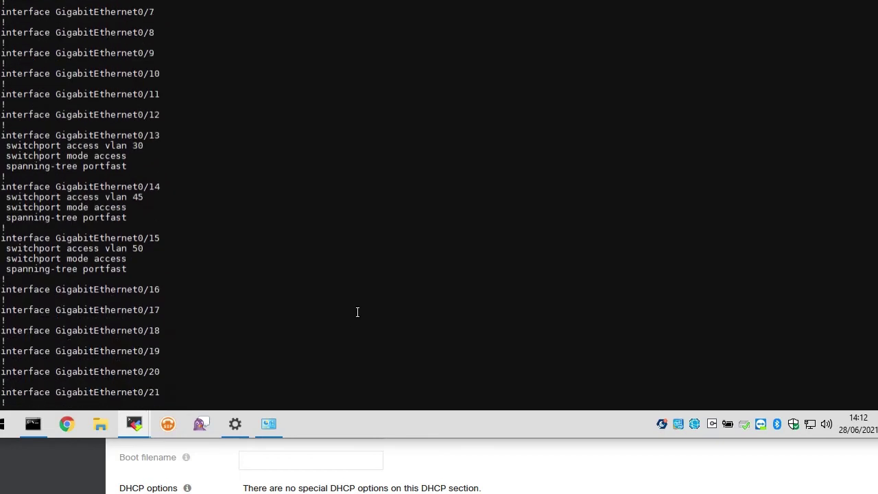
scroll(357, 312, up, 2)
scroll(357, 312, down, 2)
drag(167, 287, 94, 288)
click(96, 289)
scroll(286, 291, down, 13)
scroll(286, 291, down, 2)
- Enter configuration mode and assign interface gi0/16 to access VLAN 66
text(conf t)
key(Return)
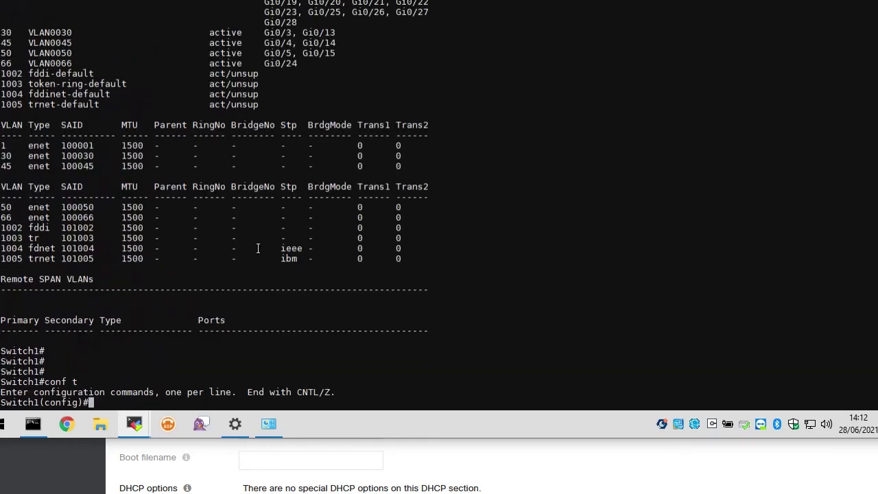
text(int gi0/16)
key(Return)
text(sw)
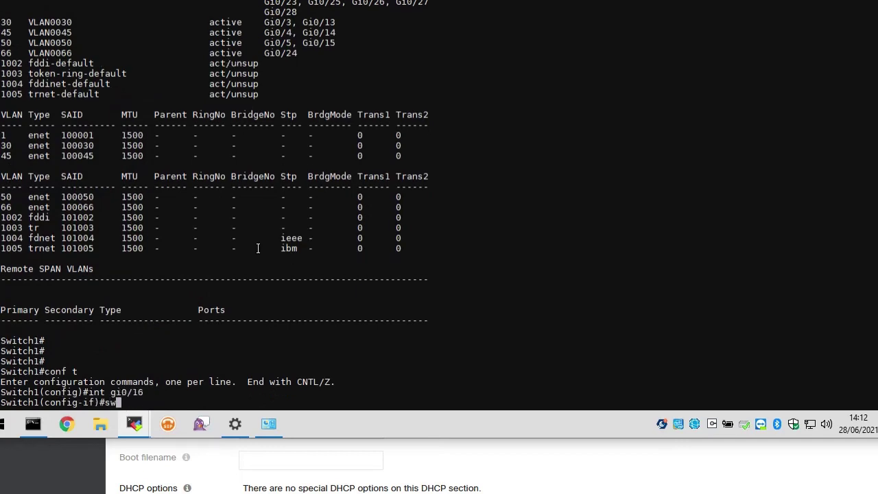
text(itchport access vlan 66)
key(Return)
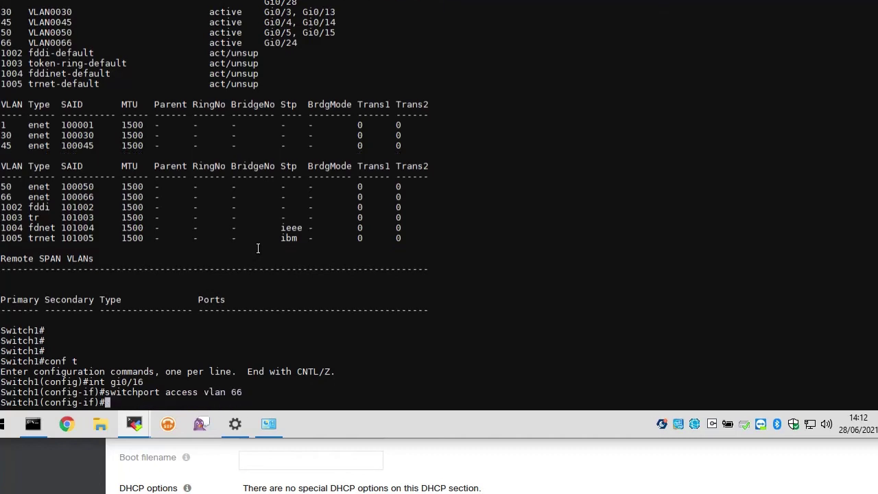
- Set interface gi0/16 to switchport mode access and enable spanning-tree portfast on it
text(switch)
text(port mode acces)
text(s)
key(Return)
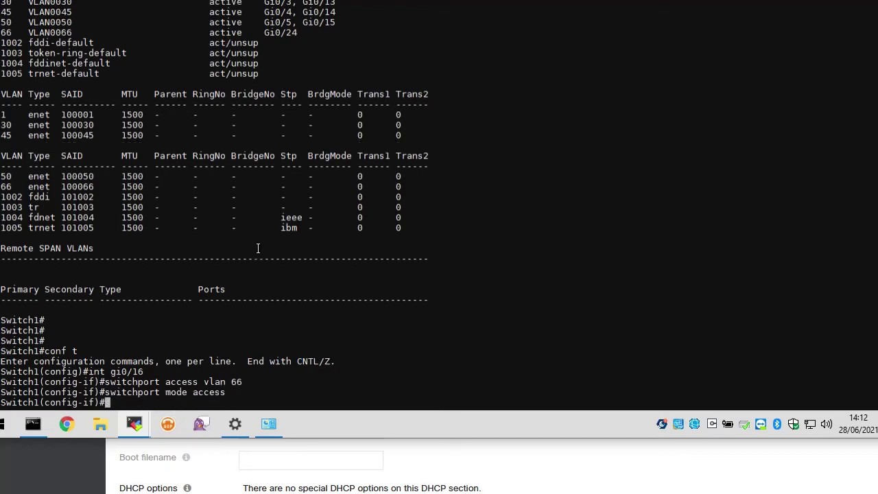
text(spanning-tree portf)
key(Return)
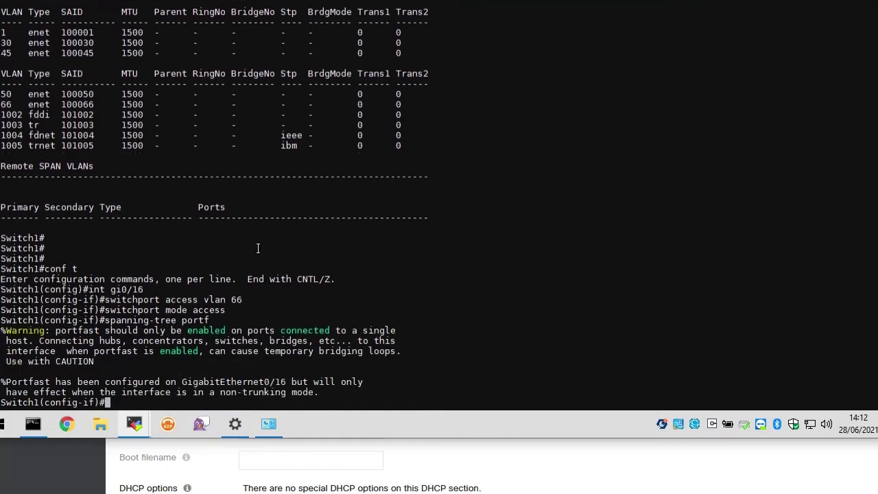
- Exit configuration mode and save the switch configuration with wr me
text(exit)
key(Return)
text(exit)
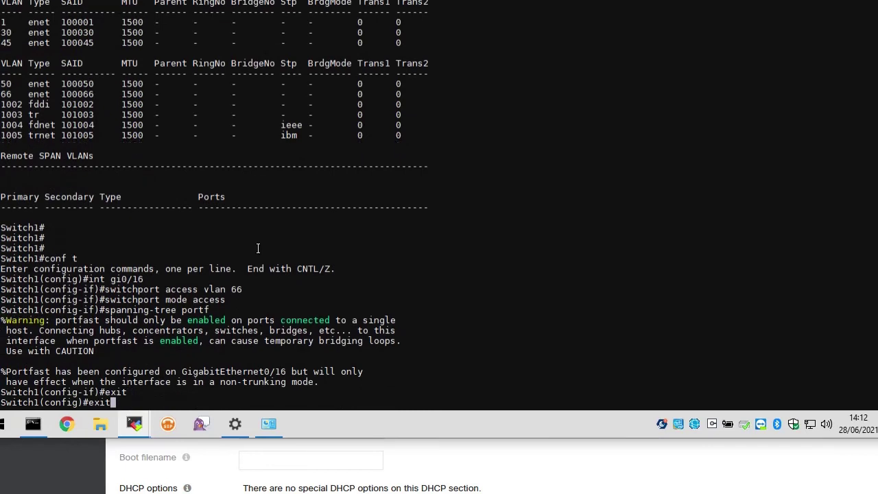
key(Return)
key(Return)
key(Return)
text(wr me)
key(Return)
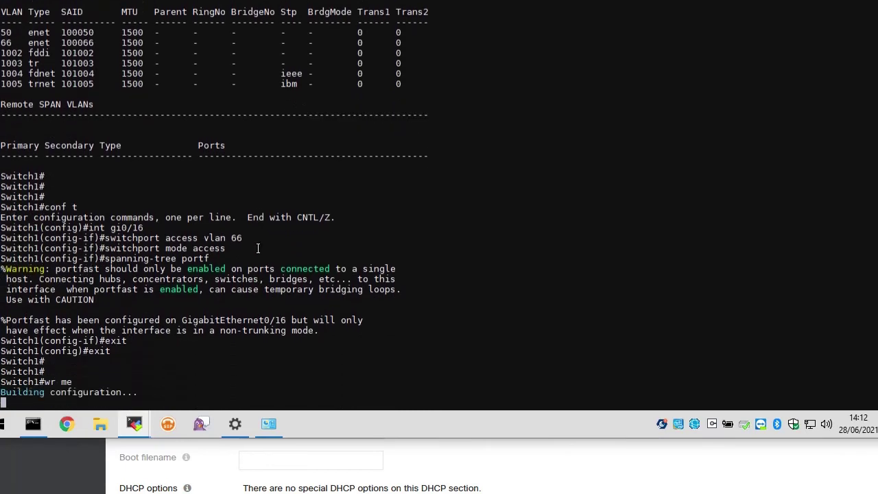
text(0)
key(Return)
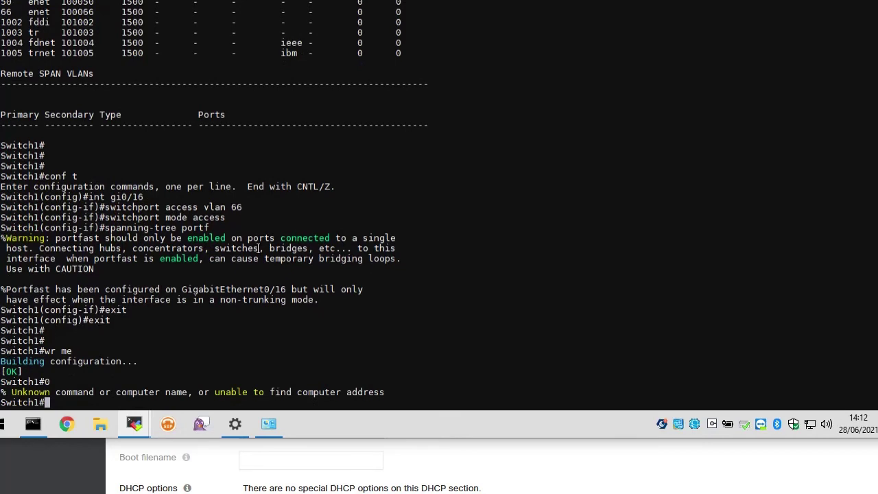
key(Return)
key(Return)
key(Return)
key(Return)
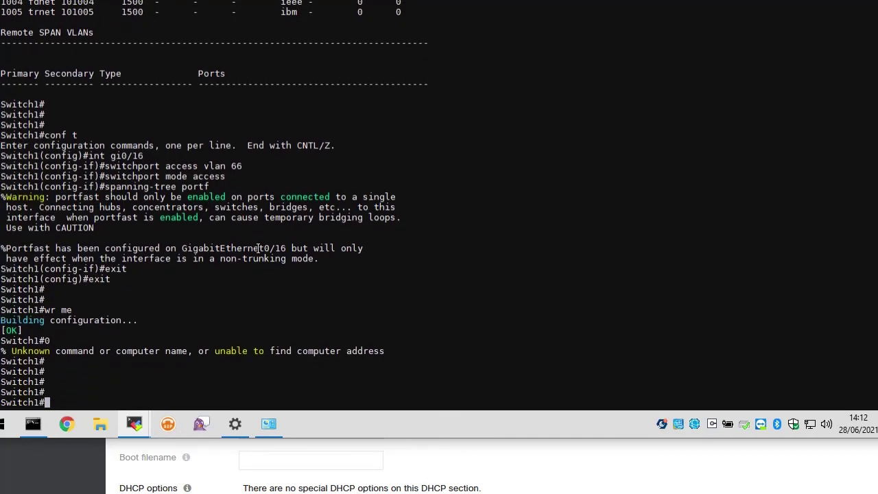
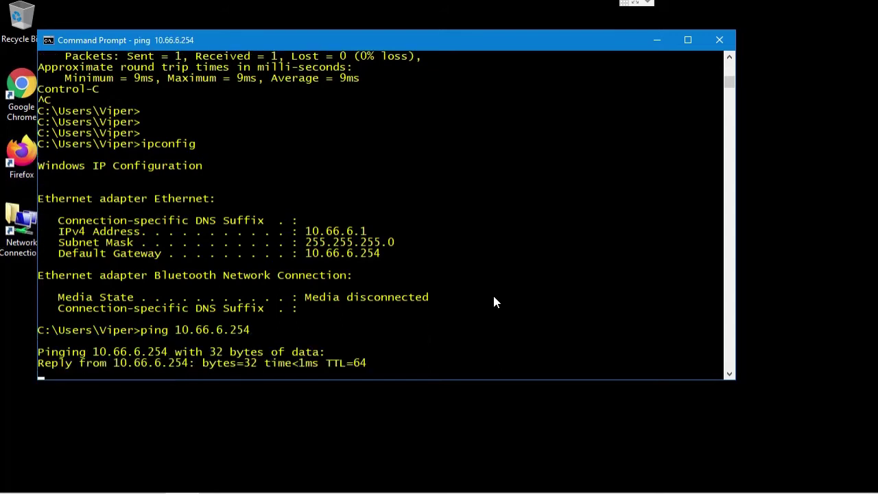
- Stop the running gateway ping and test internet connectivity from the guest computer by pinging 8.8.8.8
key(ctrl+c)
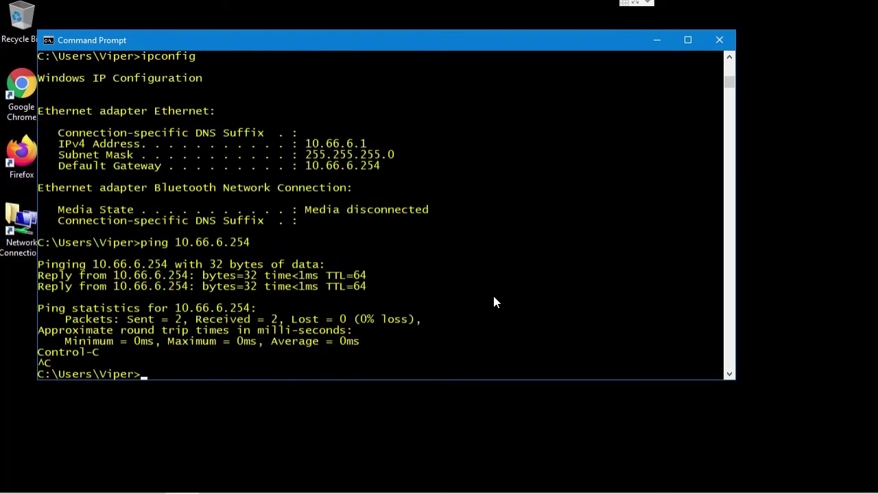
text(ping 8.8.8.8)
key(Return)
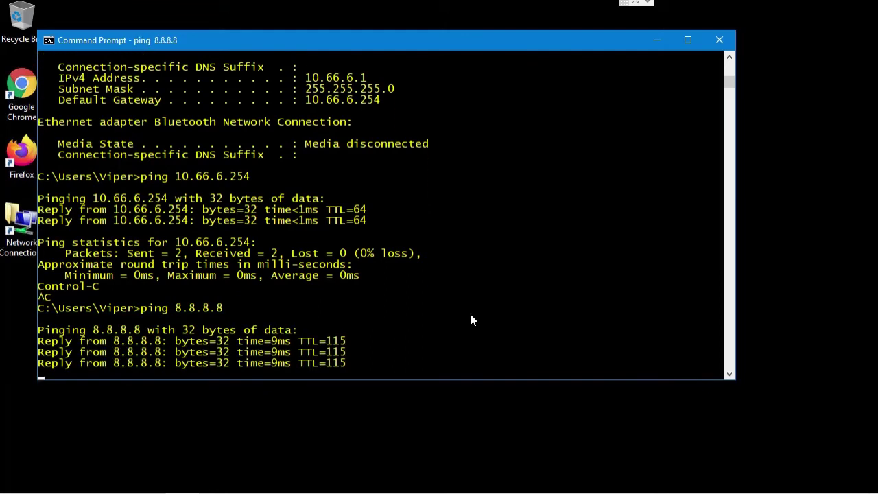
key(Return)
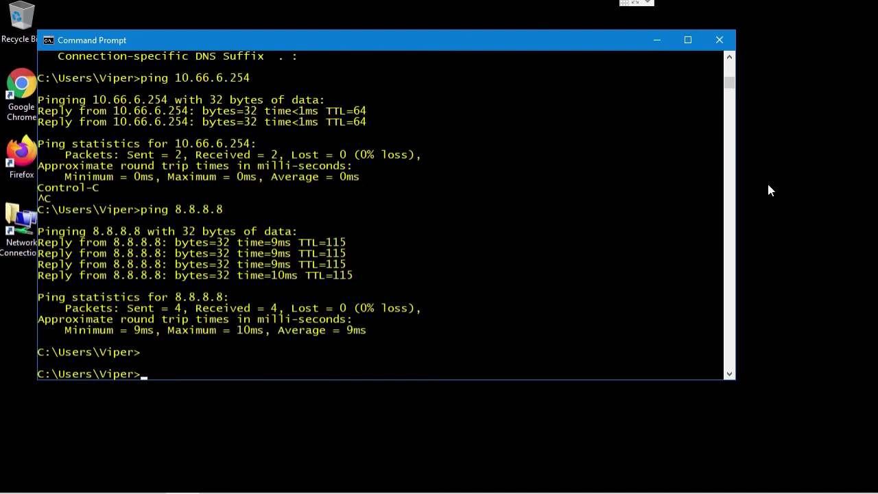
- Ping 10.30.0.11 from the guest computer, stop the ping and highlight part of the target address in the output
text(pi)
key(Up)
key(Up)
key(Up)
key(Down)
key(Down)
key(Up)
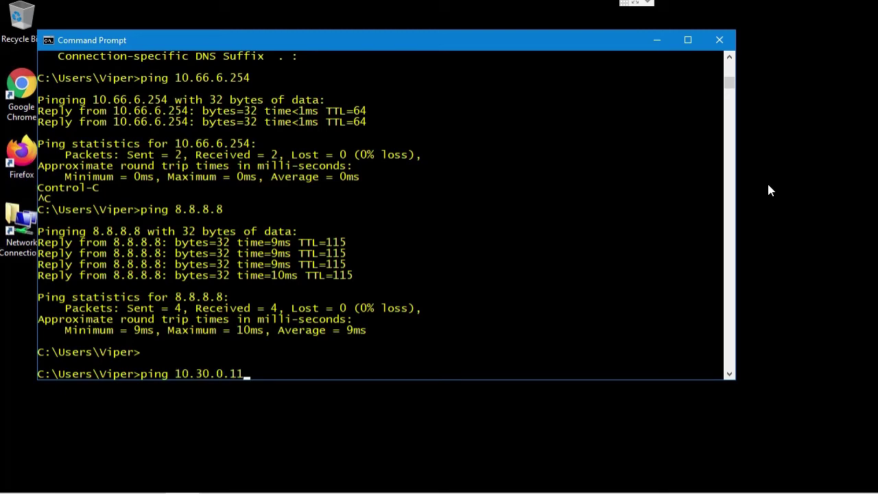
key(Return)
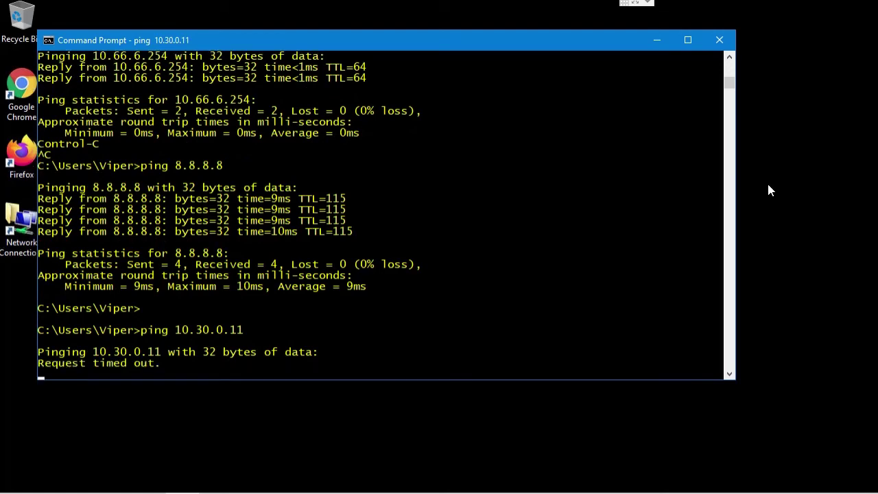
key(ctrl+c)
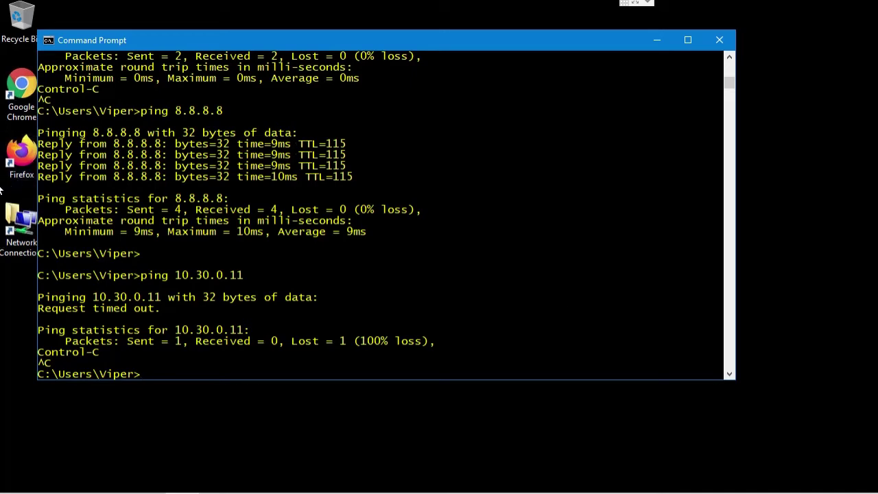
drag(114, 297, 147, 300)
click(138, 298)
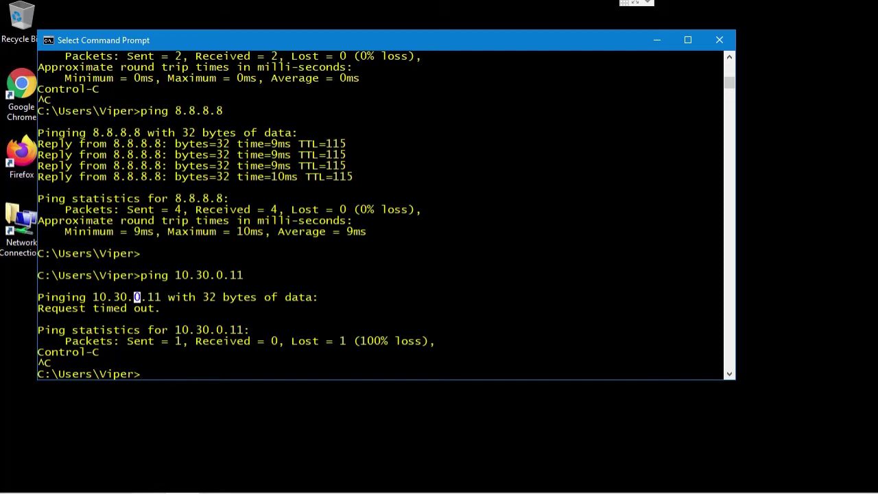
- Switch to the administrator machine's command prompt, ping the guest computer at 10.66.6.1 and stop the ping
click(147, 491)
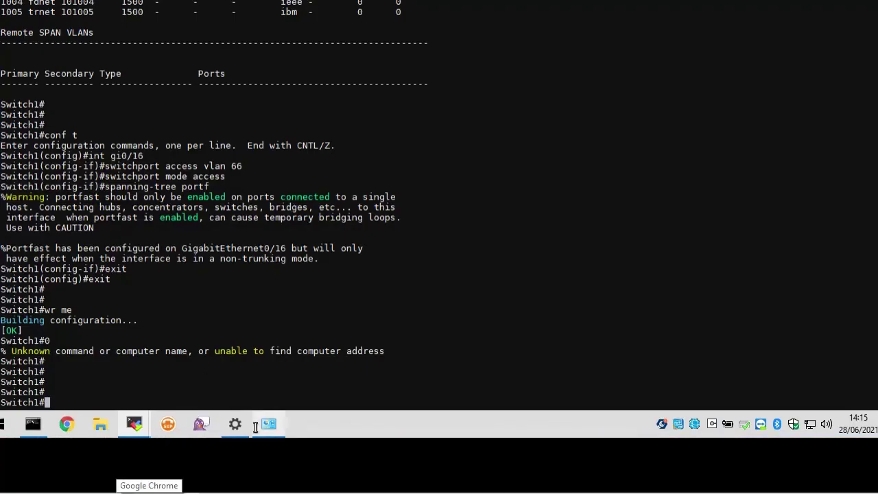
mouse_move(236, 423)
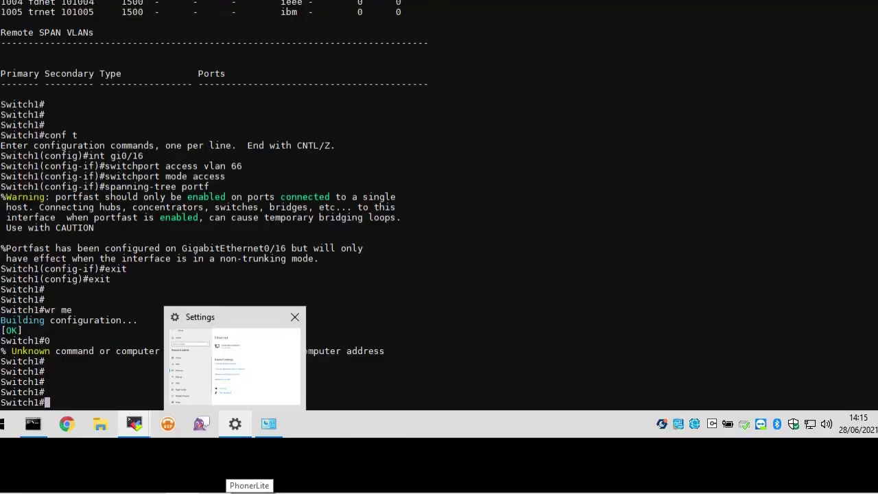
click(24, 429)
text(ping 10.66.)
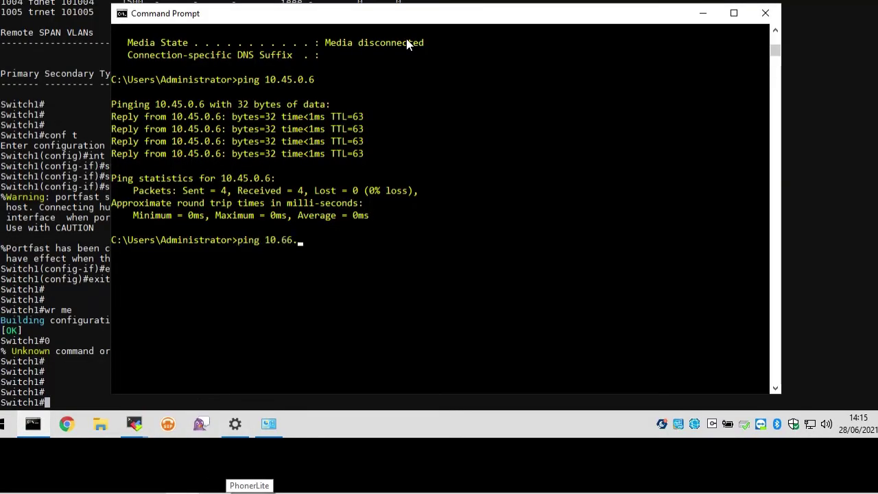
text(6.1)
key(Return)
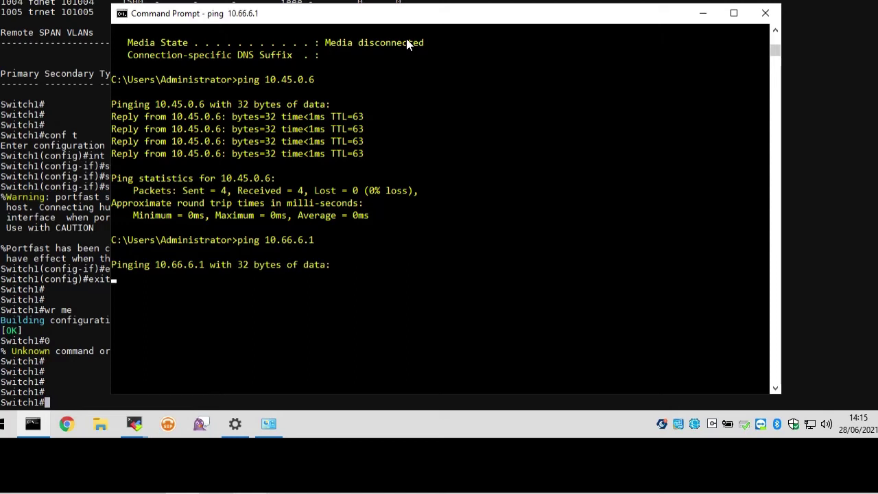
key(ctrl+c)
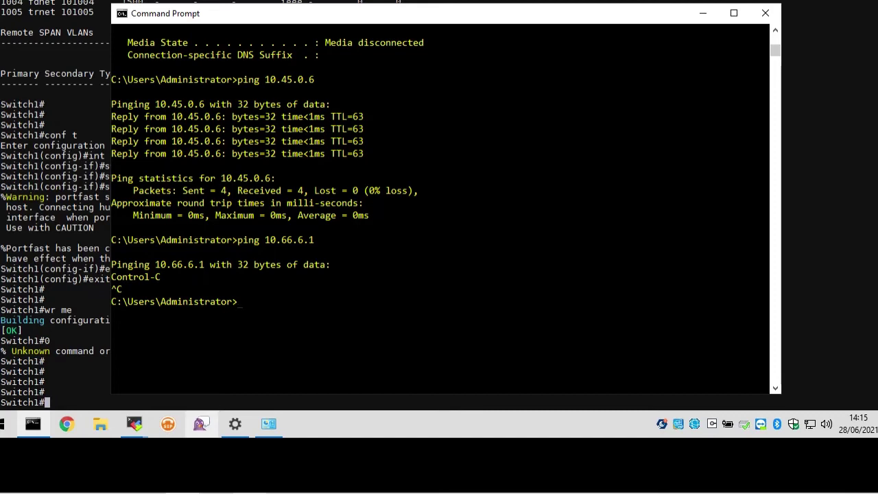
- Return to the Switch1 console, enter configuration mode and open interface vlan66 for configuration
click(65, 320)
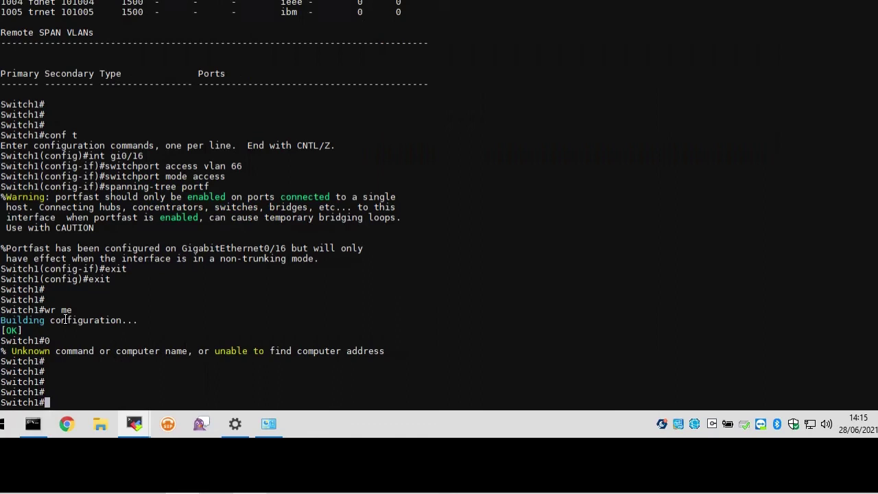
scroll(155, 313, up, 5)
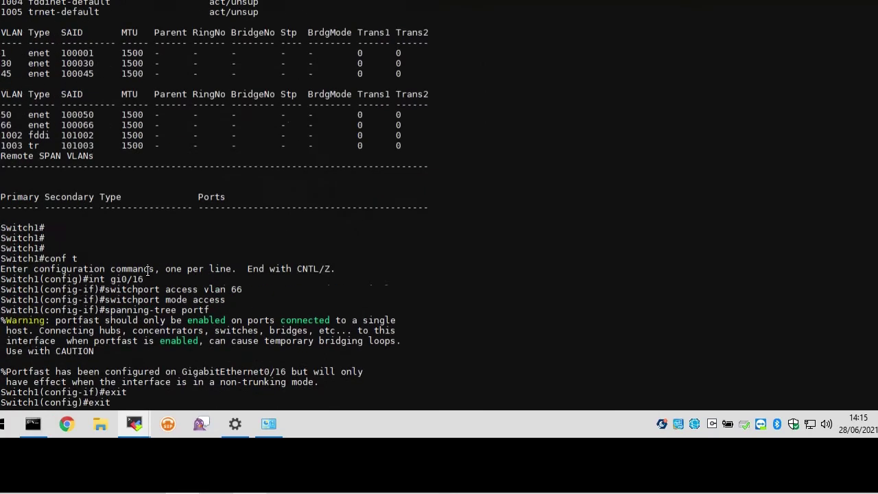
scroll(146, 270, down, 5)
key(Return)
key(Return)
key(Return)
key(Return)
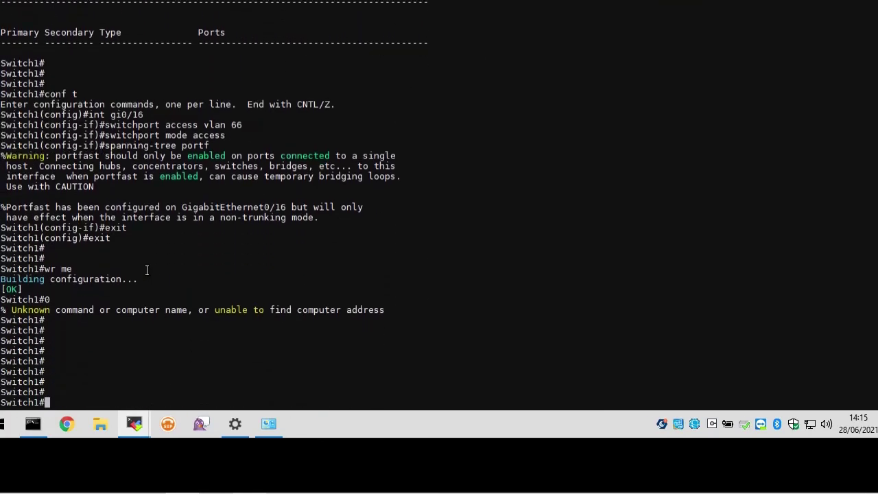
text(conf t)
key(Return)
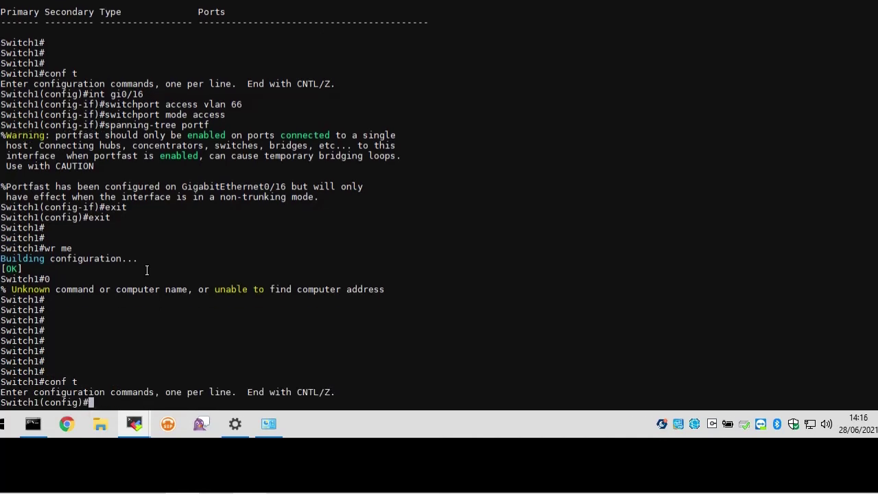
text(int vlan)
text(66)
key(Return)
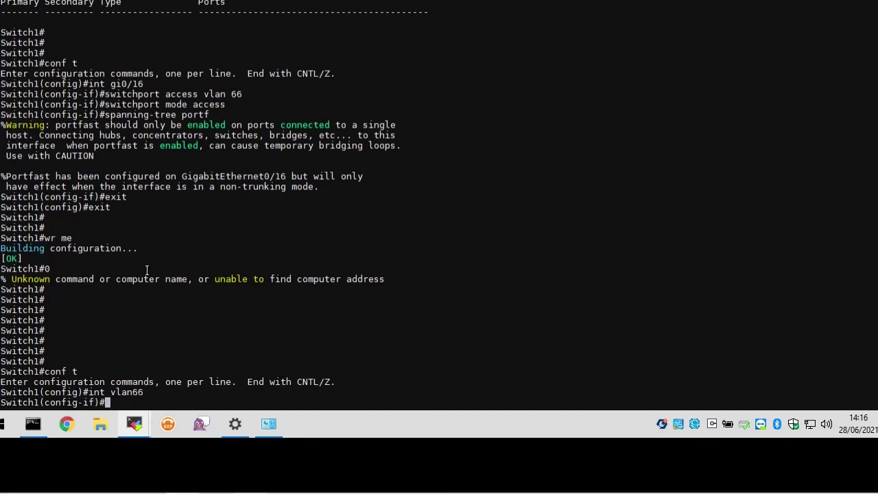
- Assign IP address 10.66.6.253 with mask 255.255.255.0 to the VLAN 66 interface and exit configuration mode
text(ip address 10.66.6.)
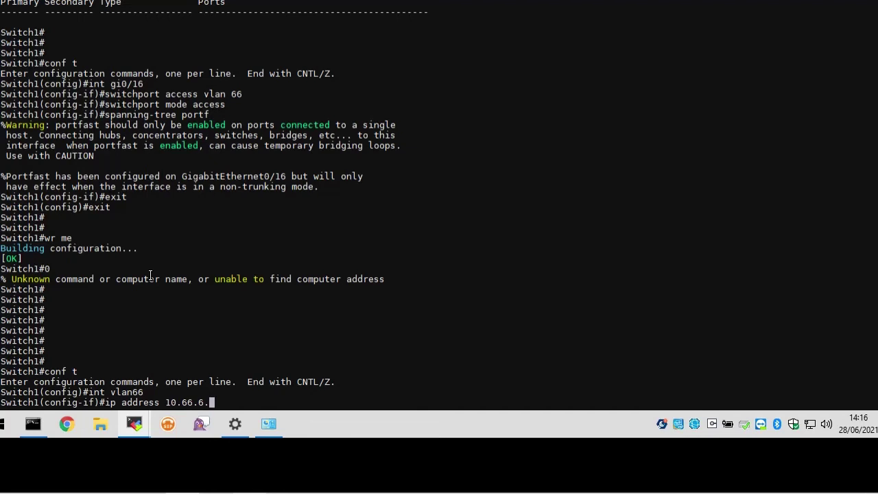
text(253 255.255.255.)
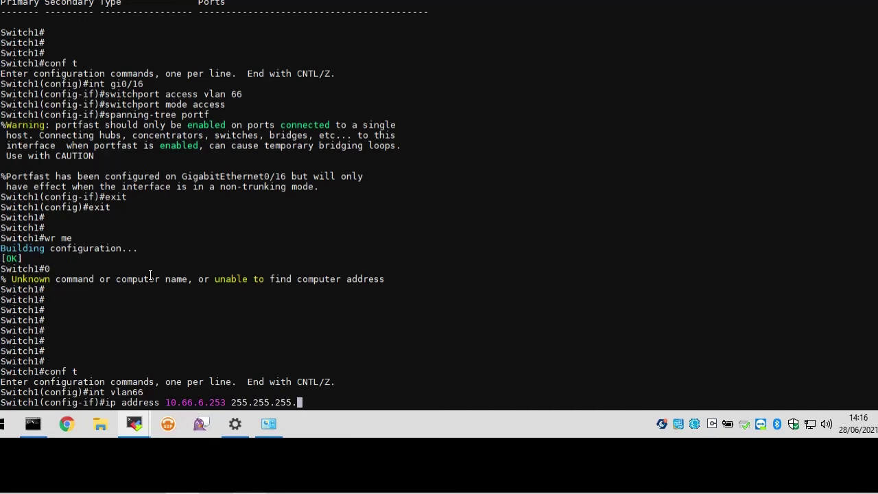
text(0)
key(Return)
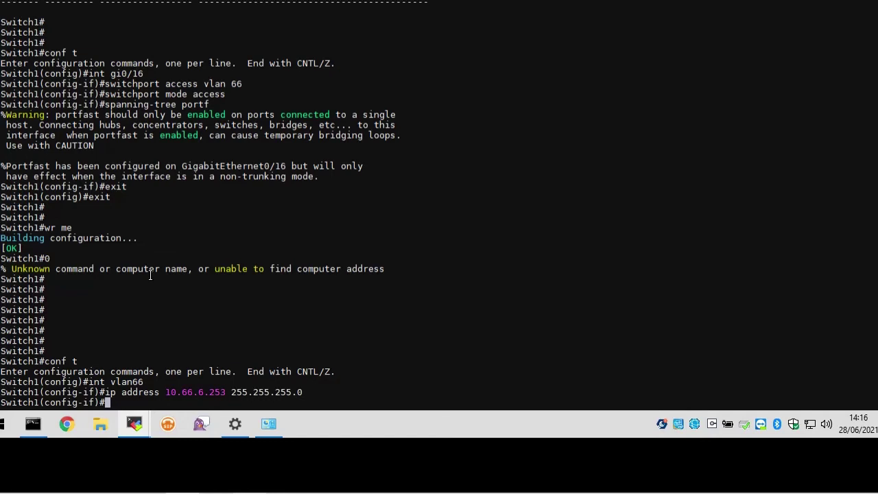
text(exit)
key(Return)
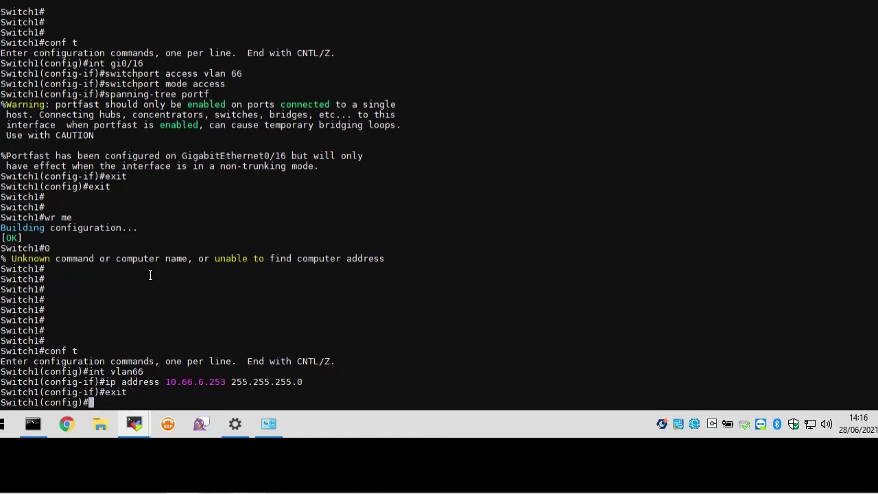
text(exit)
key(Return)
key(Return)
key(Return)
key(Return)
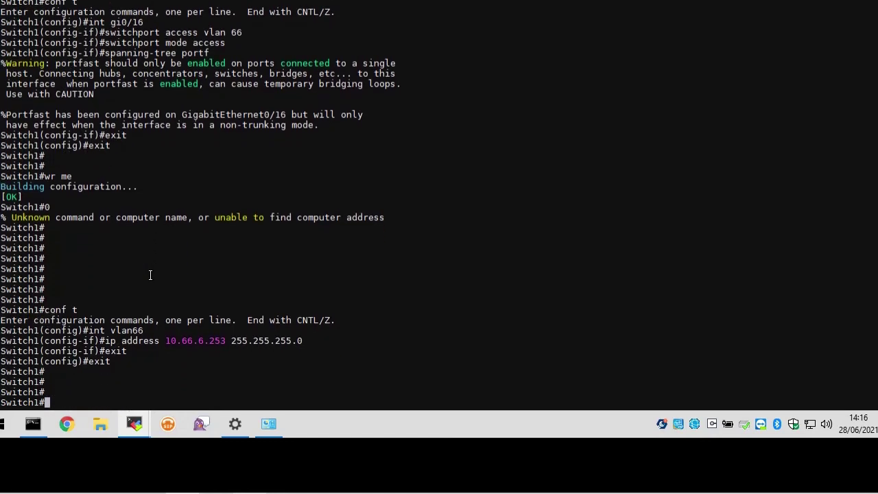
- Display the brief IP interface summary on Switch1 and check the VLAN and port entries
text(sh ip int bri)
key(Return)
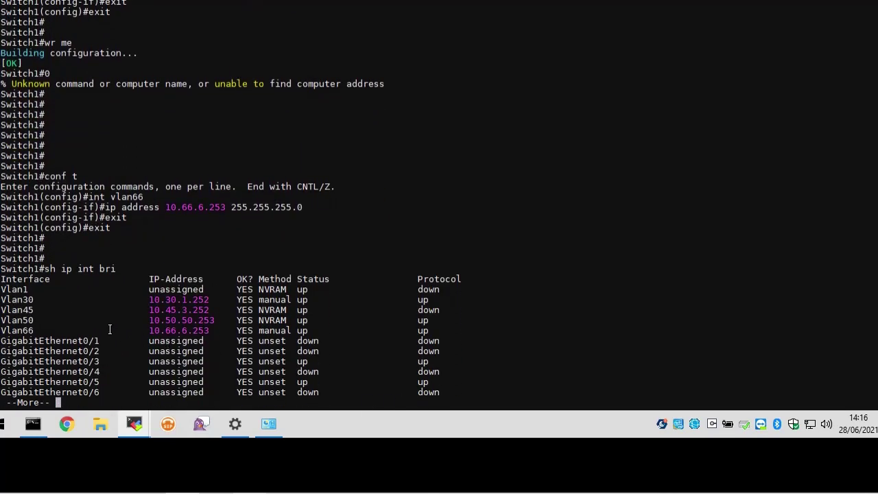
key(space)
- Switch to the guest computer's command prompt and display its IP configuration with ipconfig
mouse_move(235, 423)
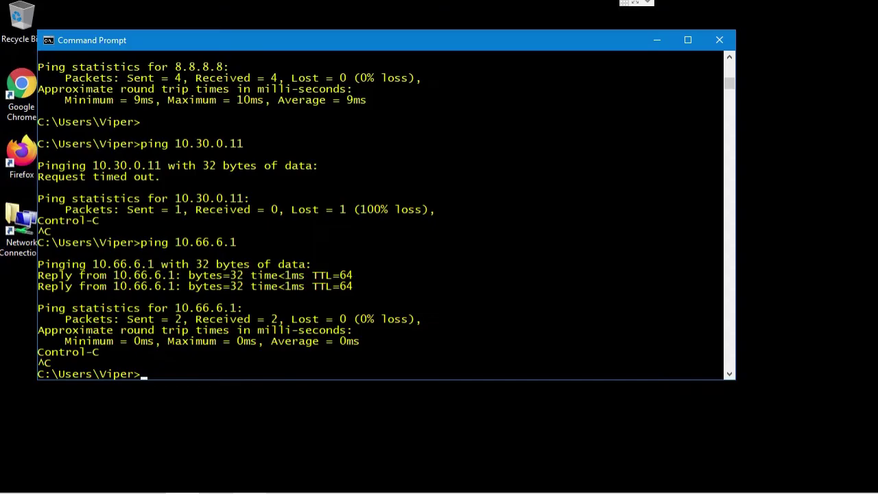
text(ipconfig)
key(Return)
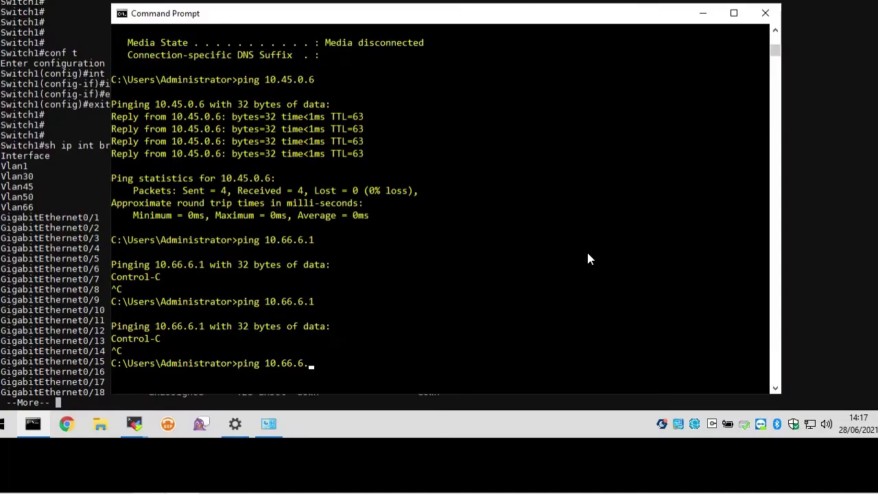
- Ping the switch's VLAN 66 address 10.66.6.253 from the administrator machine and stop the ping
text(2)
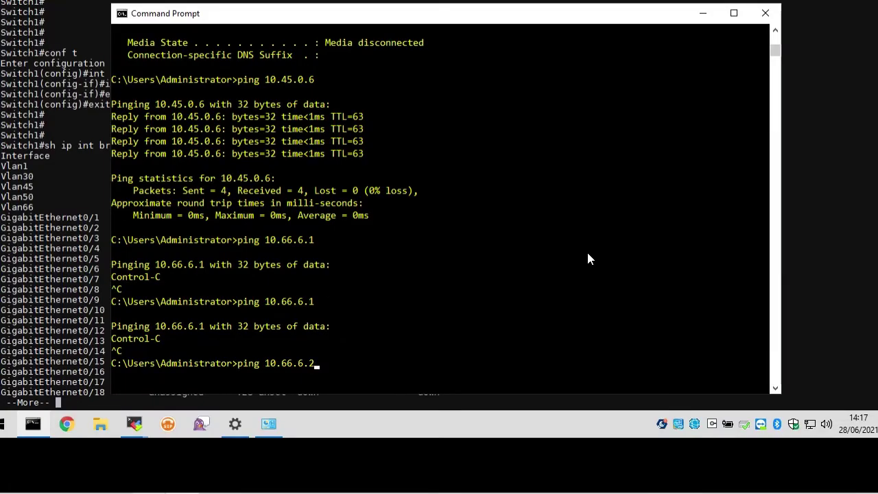
text(53)
key(Return)
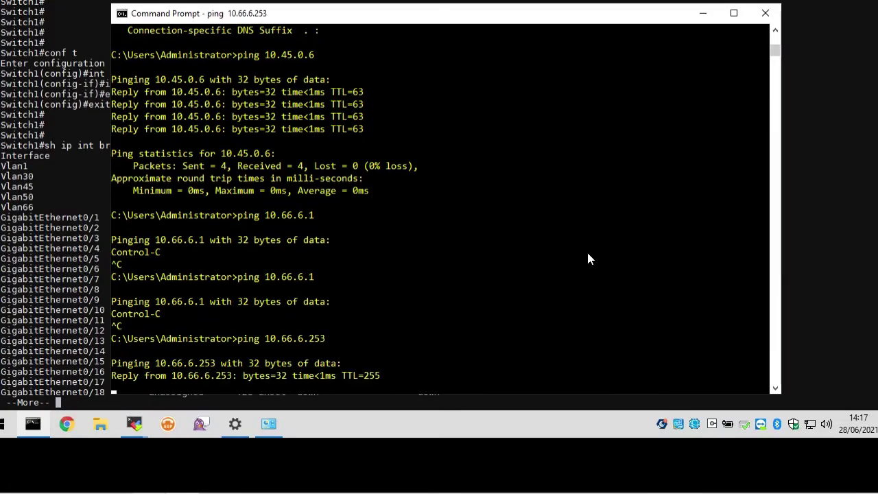
key(ctrl+c)
key(Up)
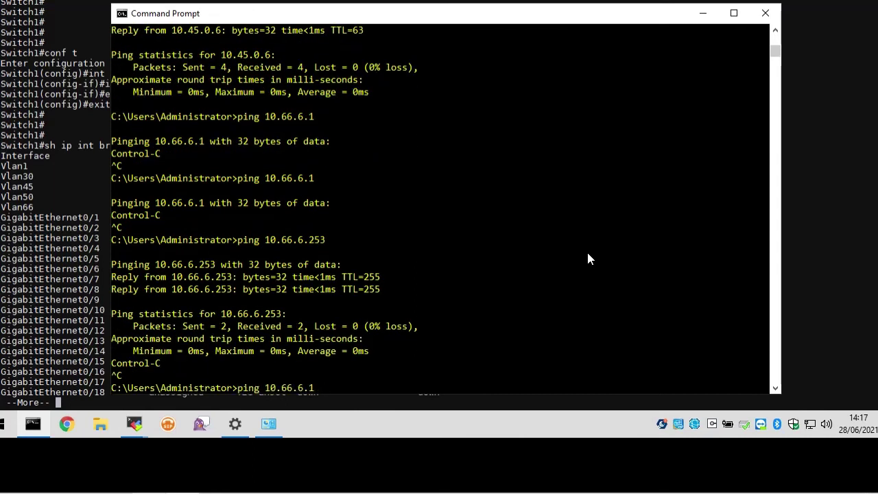
key(BackSpace)
key(BackSpace)
key(BackSpace)
key(BackSpace)
key(BackSpace)
key(BackSpace)
key(BackSpace)
key(BackSpace)
key(BackSpace)
key(BackSpace)
key(BackSpace)
key(BackSpace)
key(BackSpace)
key(BackSpace)
key(BackSpace)
key(BackSpace)
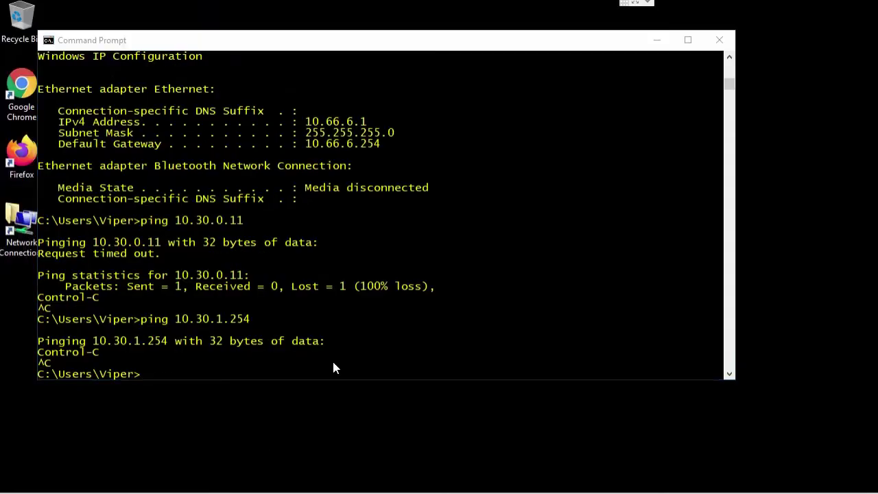
- Start an nmap scan of the guest subnet 10.66.6.0/24 from the guest computer and check its progress
key(Return)
key(Return)
key(Return)
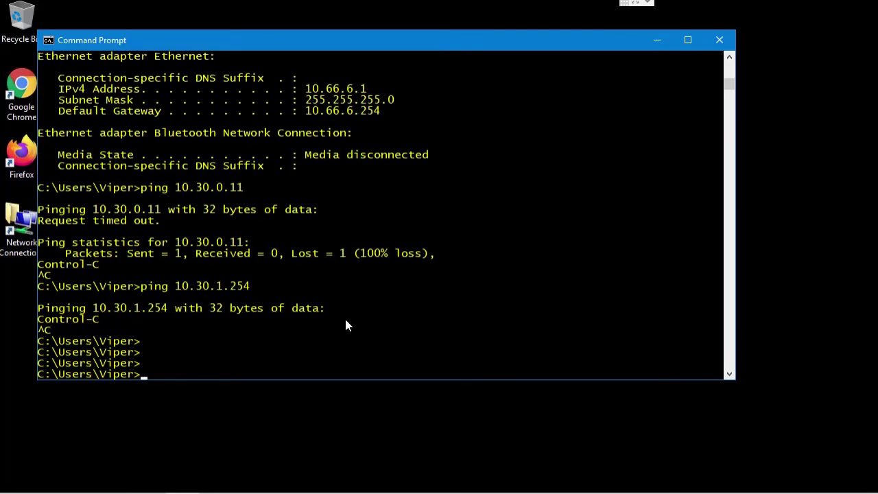
text(nmap 10.66.6.25)
key(BackSpace)
key(BackSpace)
text(0)
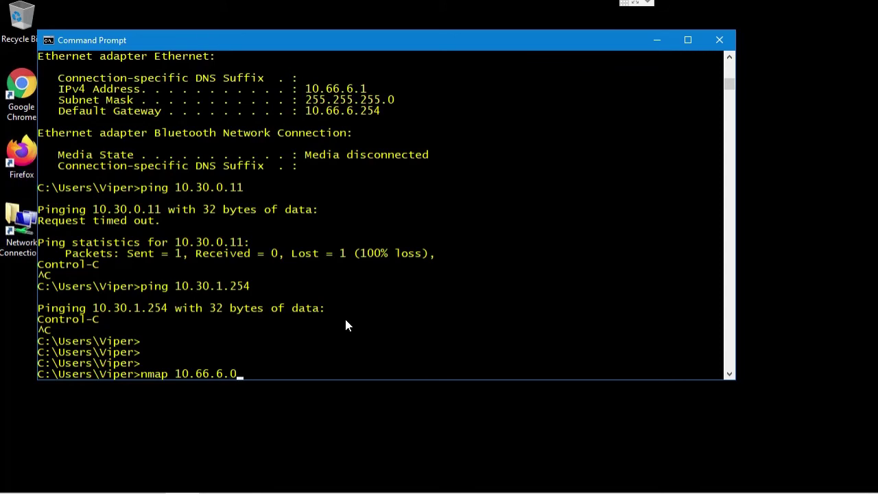
text(/24)
key(Return)
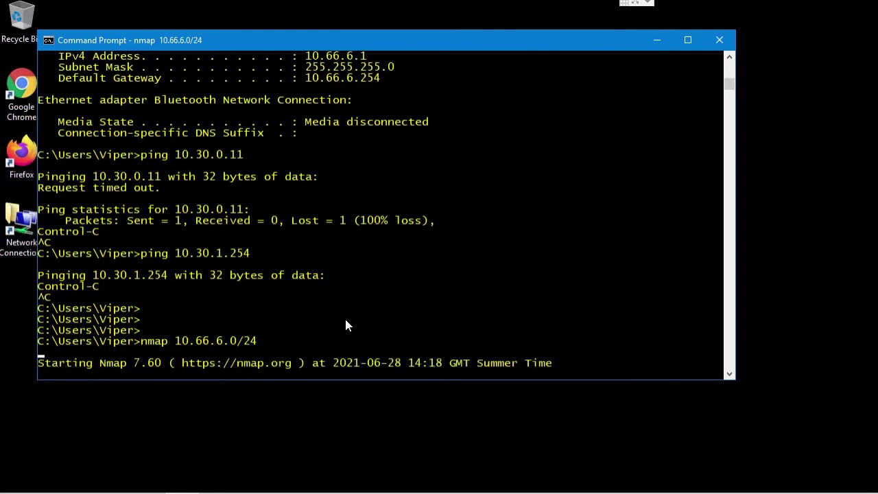
key(Return)
key(p)
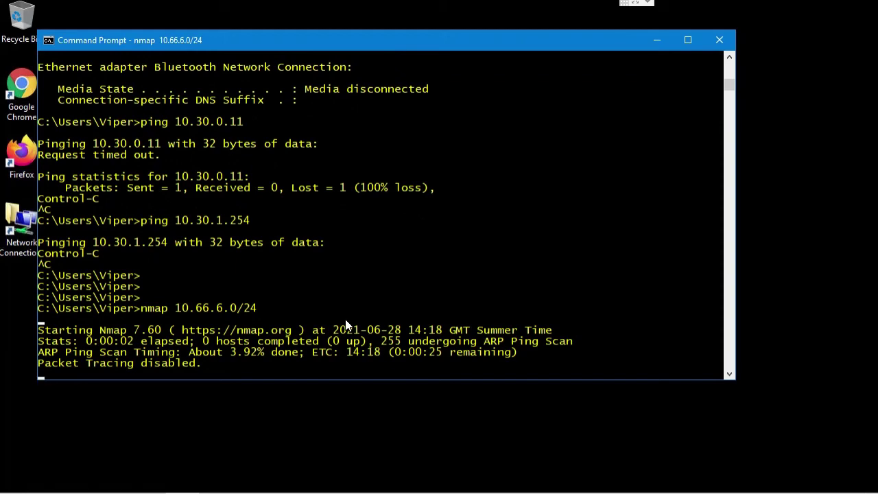
- Check the nmap scan's progress and examine the open ports and hardware addresses reported for hosts on the guest subnet
key(Return)
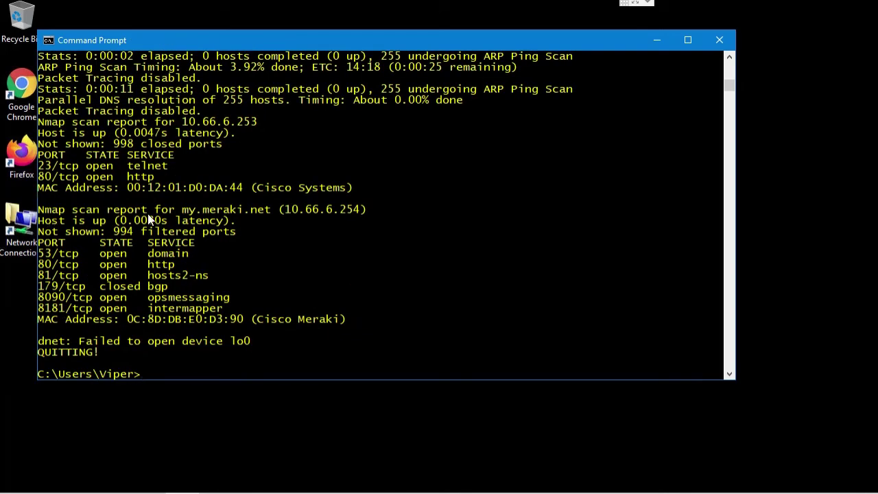
drag(40, 122, 257, 123)
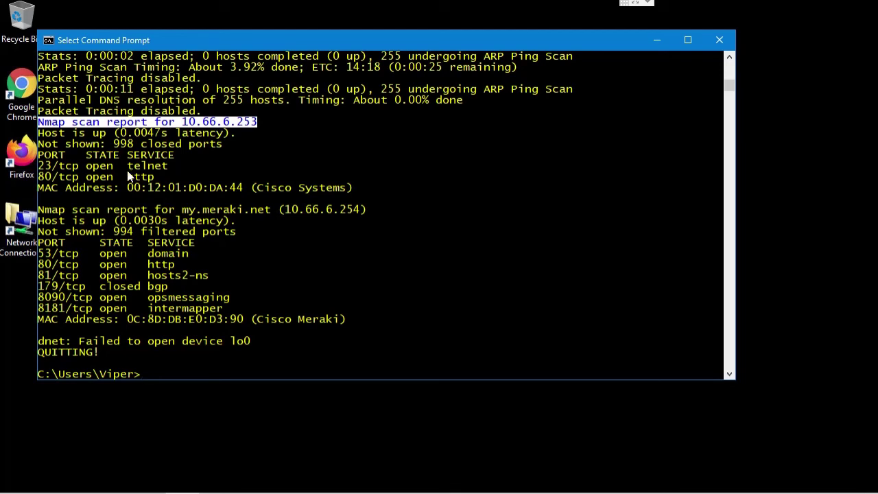
drag(122, 189, 305, 193)
click(322, 190)
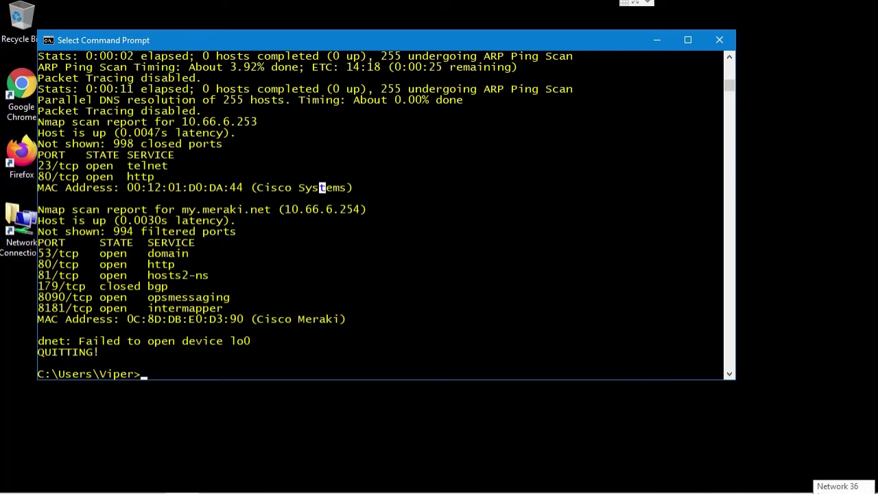
- Bring up the guest computer's network connections and enable the WiFi adapter
right_click(807, 492)
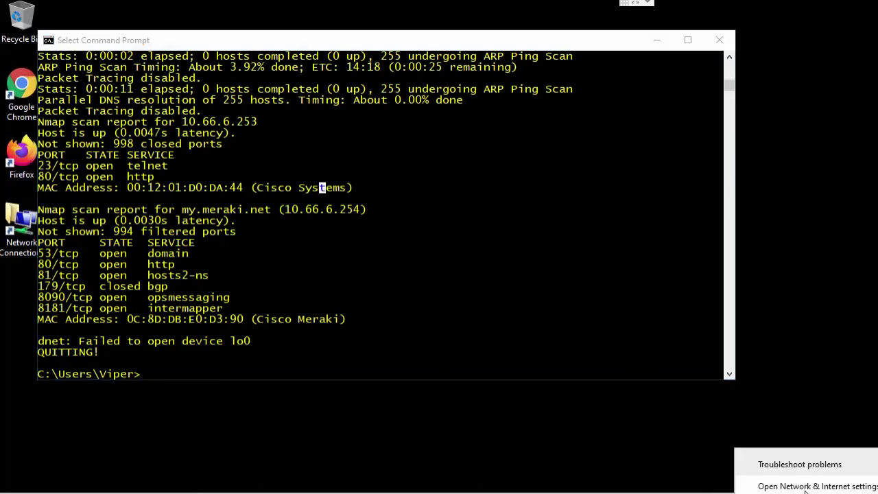
click(806, 490)
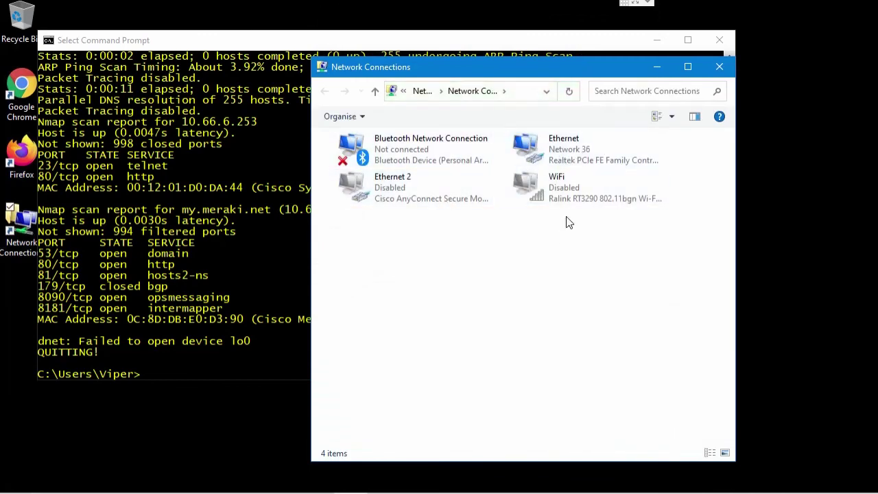
click(578, 198)
right_click(567, 198)
click(559, 204)
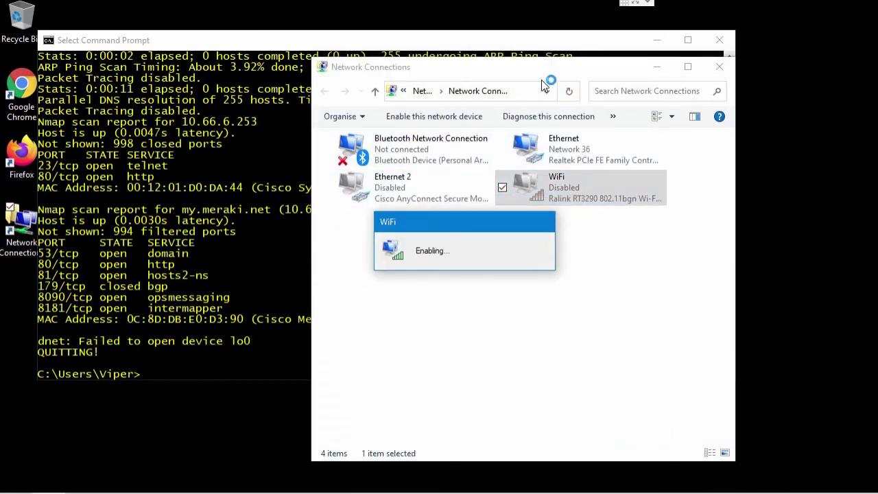
- Open the Ethernet adapter's Internet Protocol Version 4 properties and choose manual IP addressing
click(573, 149)
right_click(571, 146)
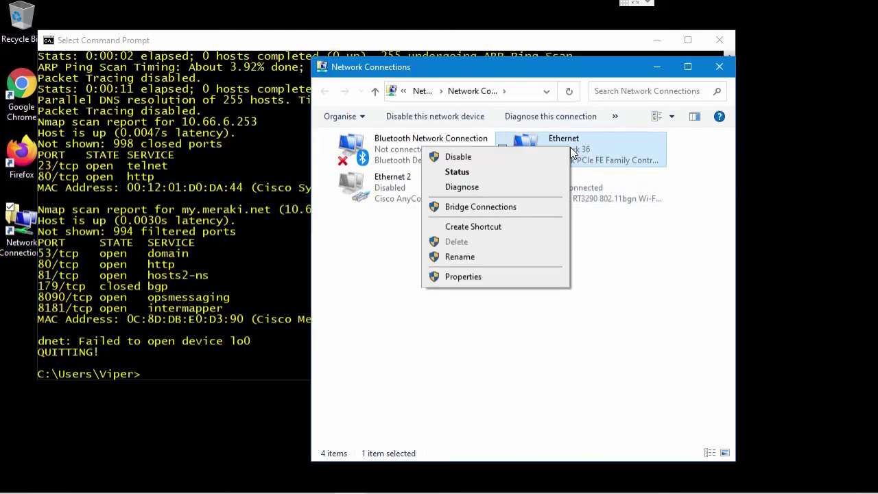
click(507, 275)
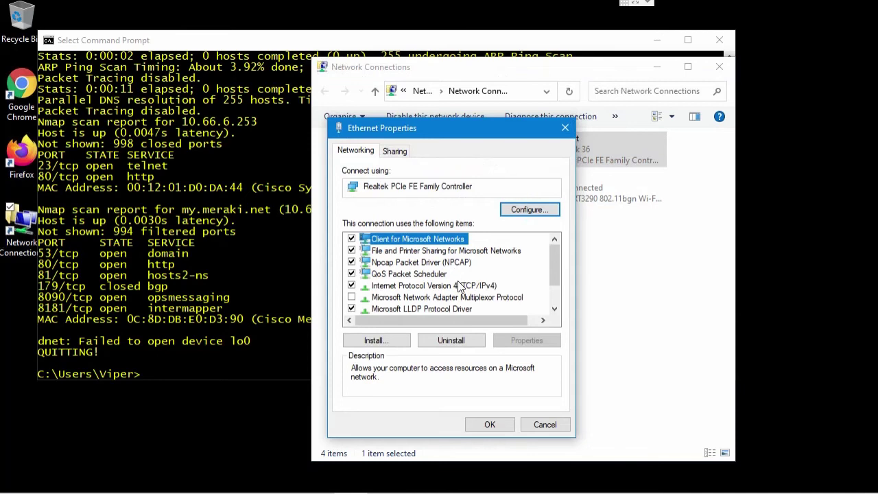
double_click(460, 287)
click(400, 279)
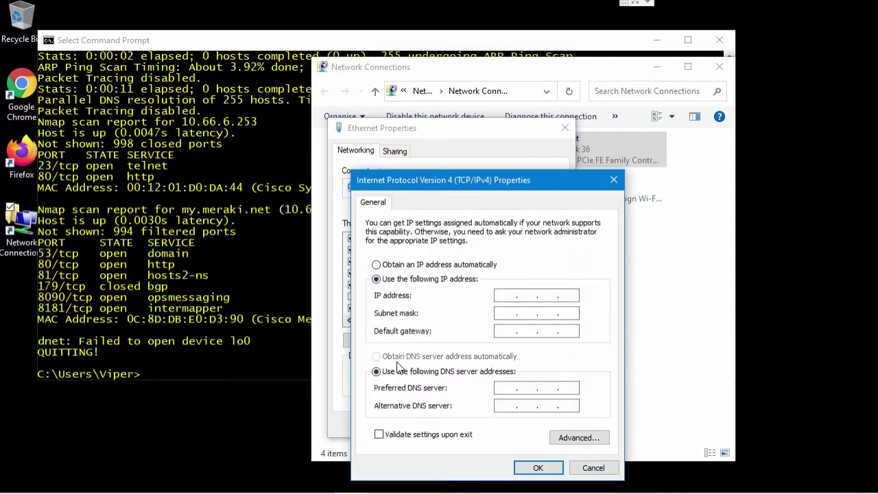
- Assign the Ethernet adapter IP address 10.66.6.1, subnet mask 255.255.255.0 and default gateway 10.66.6.253, and apply the settings
click(513, 296)
text(10)
text(66)
text(6)
text(1)
key(Tab)
text(255 . 24)
key(BackSpace)
text(5525510)
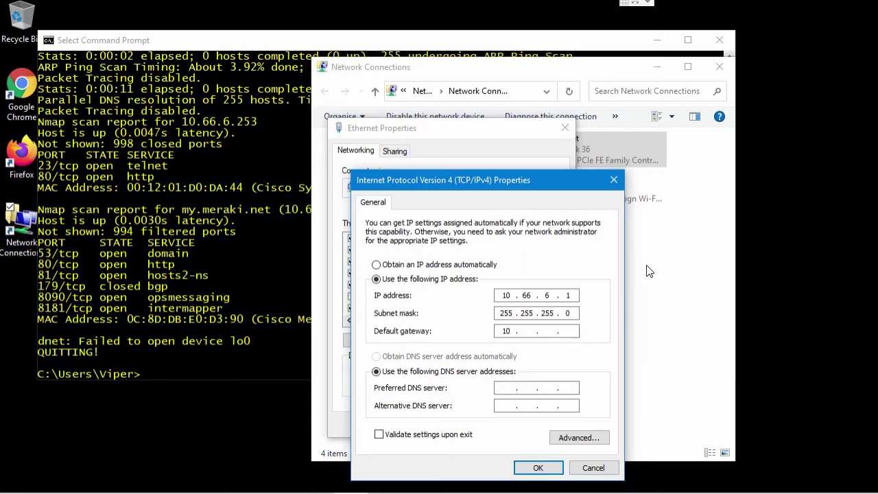
text(66.6.253)
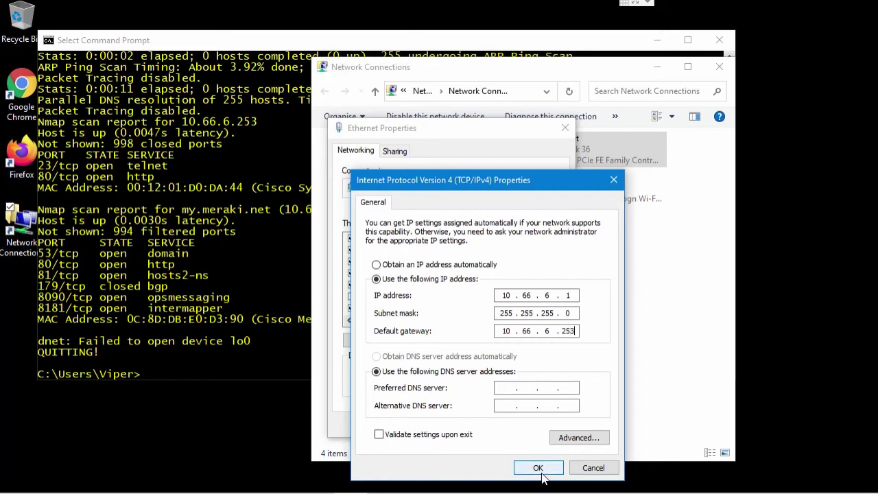
click(549, 470)
key(Return)
- Display the guest computer's IP configuration with ipconfig and check the Ethernet adapter's address, mask and gateway
click(607, 280)
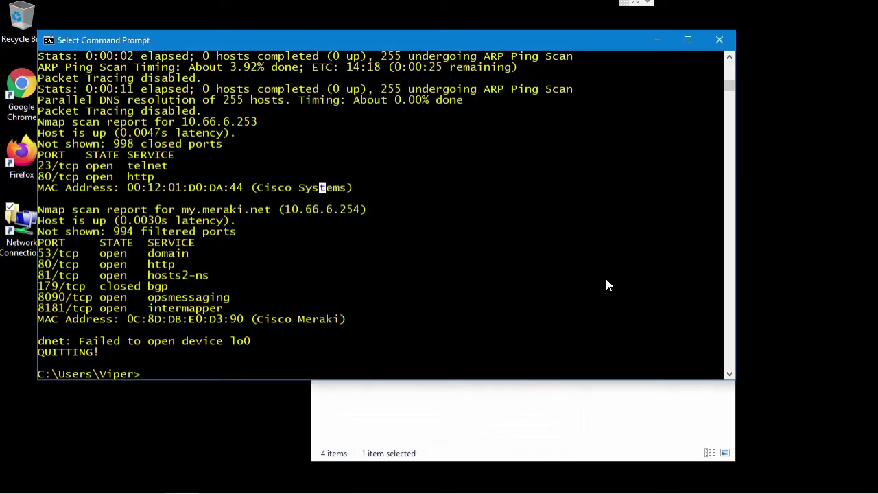
text(ipconfig)
key(Return)
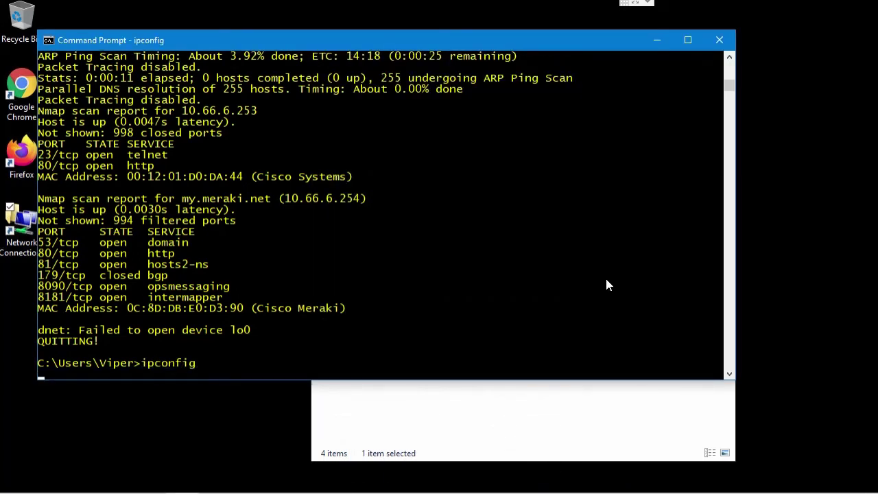
drag(189, 300, 182, 286)
click(188, 276)
scroll(306, 235, up, 3)
scroll(357, 251, down, 2)
drag(394, 254, 56, 233)
click(425, 233)
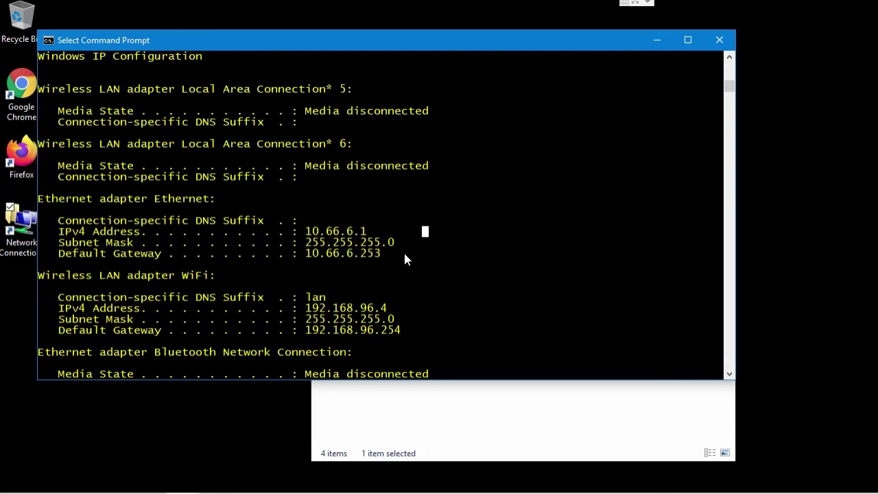
- Ping the internal host 10.30.0.11 from the guest computer
key(Up)
key(Up)
key(Up)
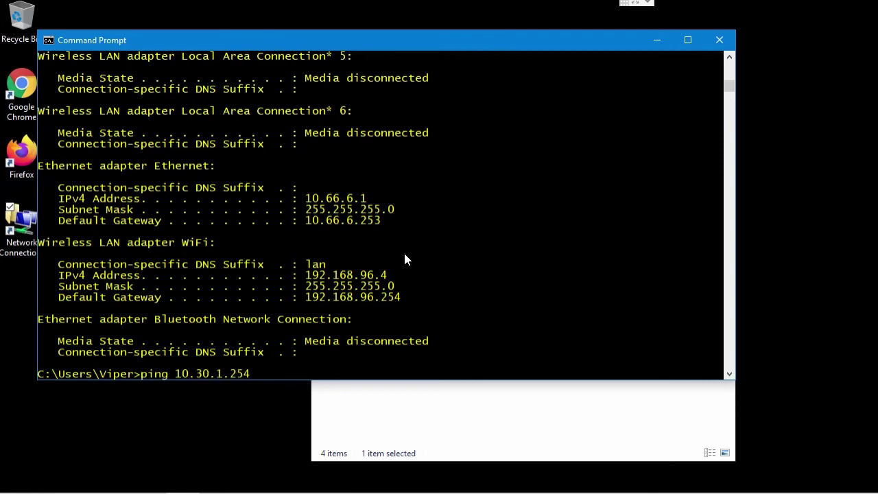
key(BackSpace)
key(BackSpace)
key(BackSpace)
key(BackSpace)
key(BackSpace)
text(0.11)
key(Return)
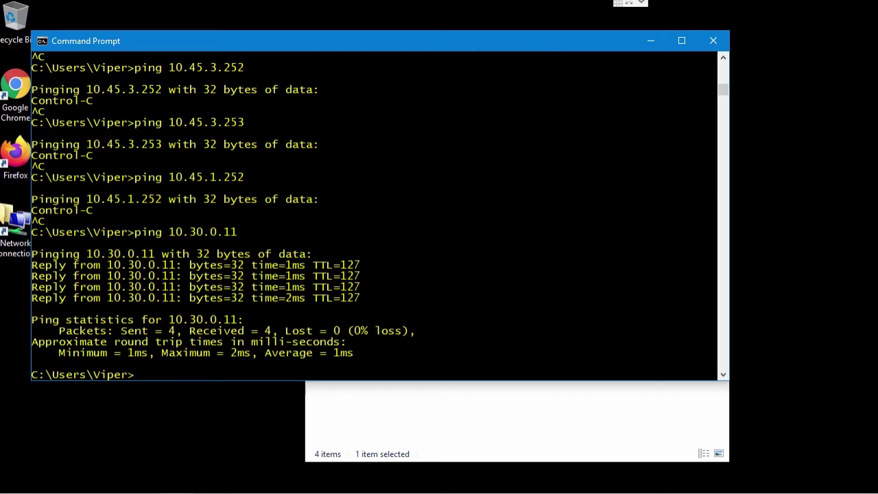
- Disable the guest computer's WiFi adapter in Network Connections
click(343, 442)
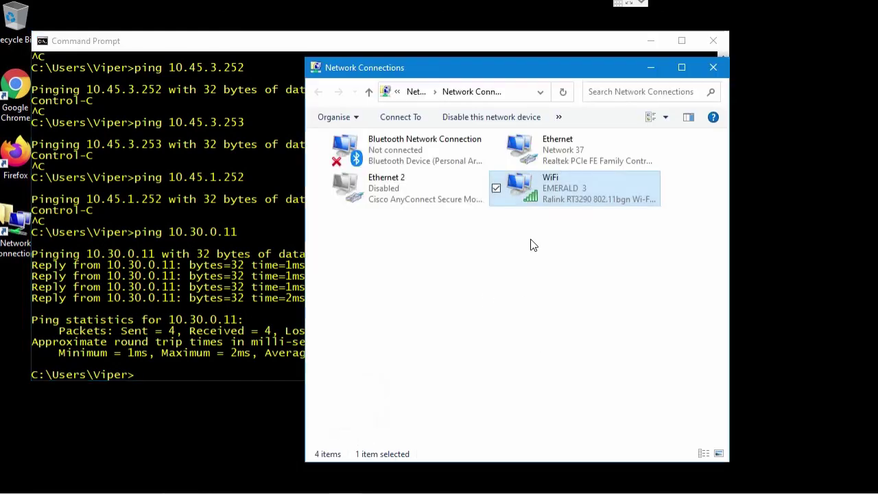
right_click(563, 180)
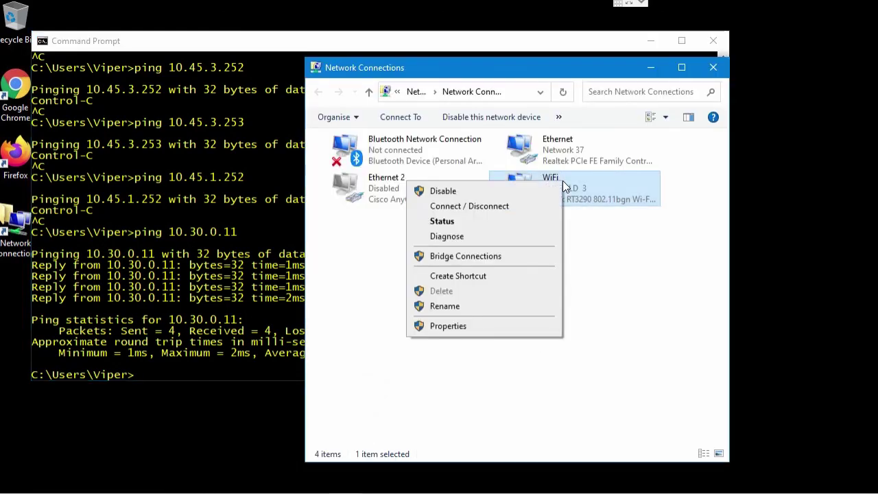
click(486, 191)
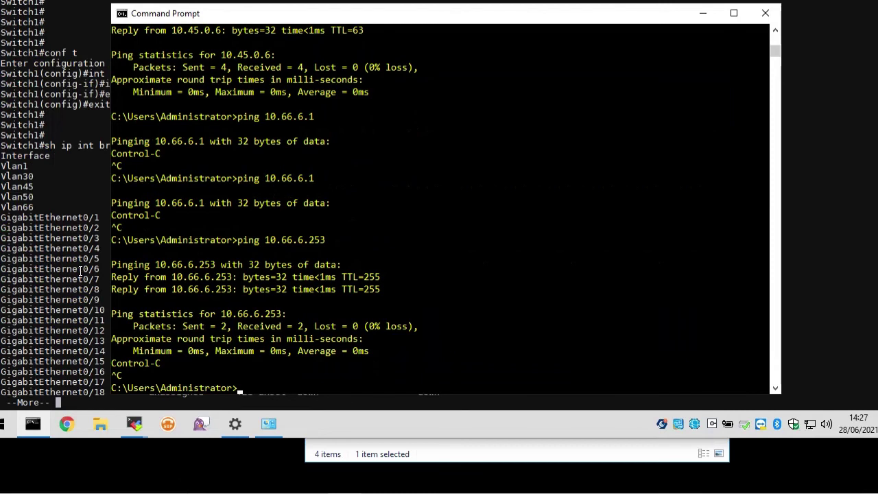
- Switch to the Switch1 console, enter global configuration mode and enter a no int vlan command to remove the VLAN interface
click(81, 270)
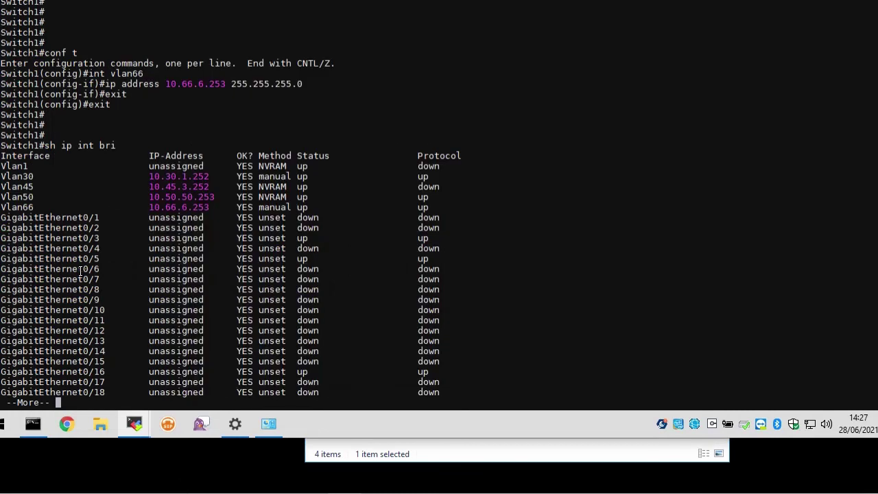
key(space)
text(conf t)
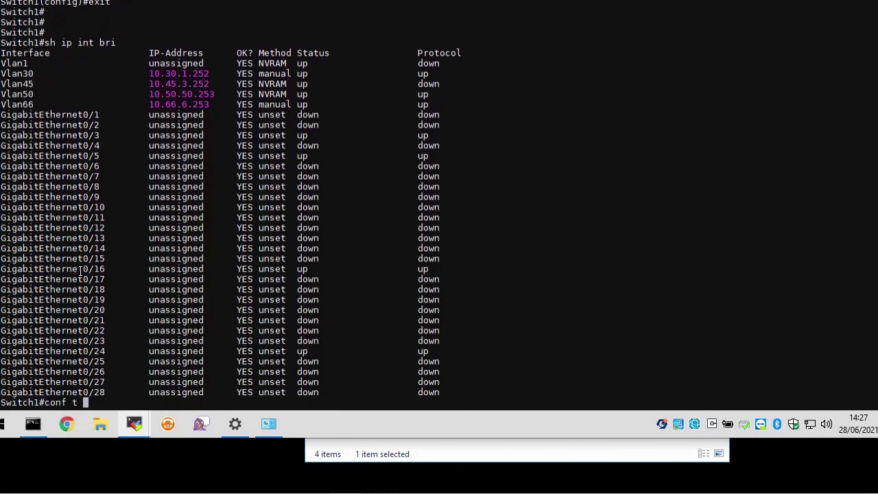
key(Return)
key(Return)
key(Return)
key(Return)
text(no int )
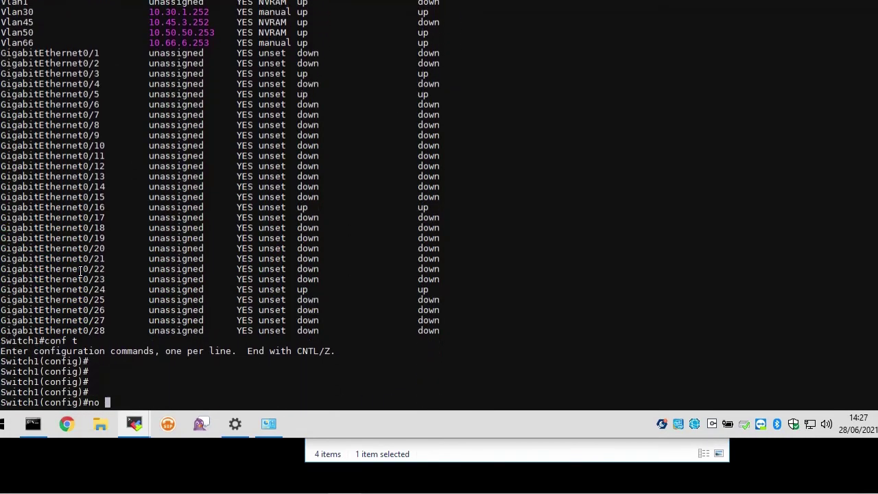
text(vlan)
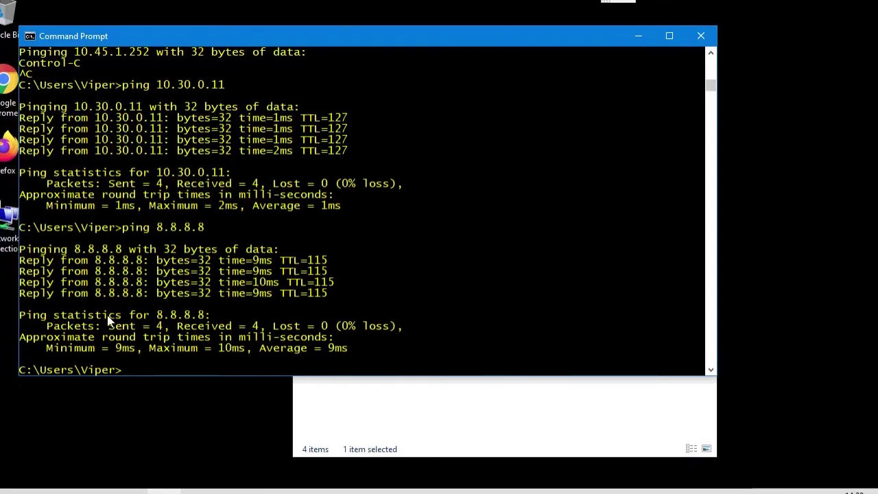
- Run ipconfig in the guest computer's command prompt and check the Ethernet adapter's IPv4 address
click(391, 39)
text(ipconfig)
key(Return)
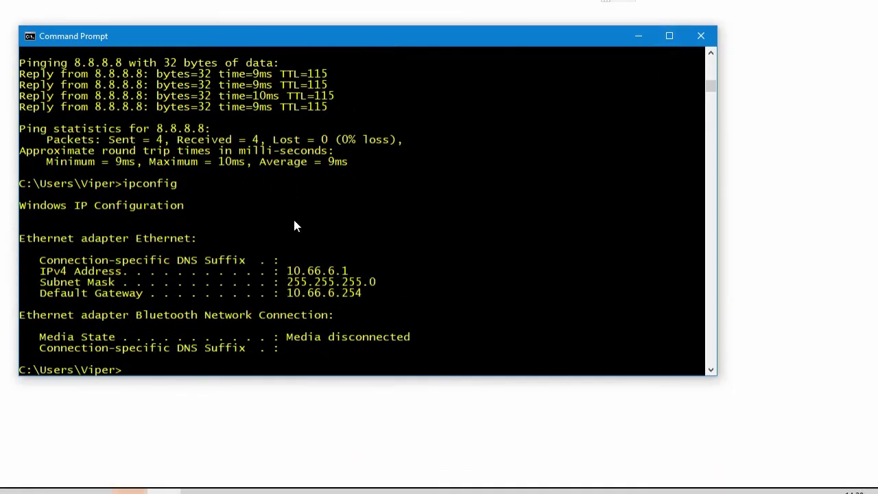
drag(288, 272, 352, 272)
click(357, 272)
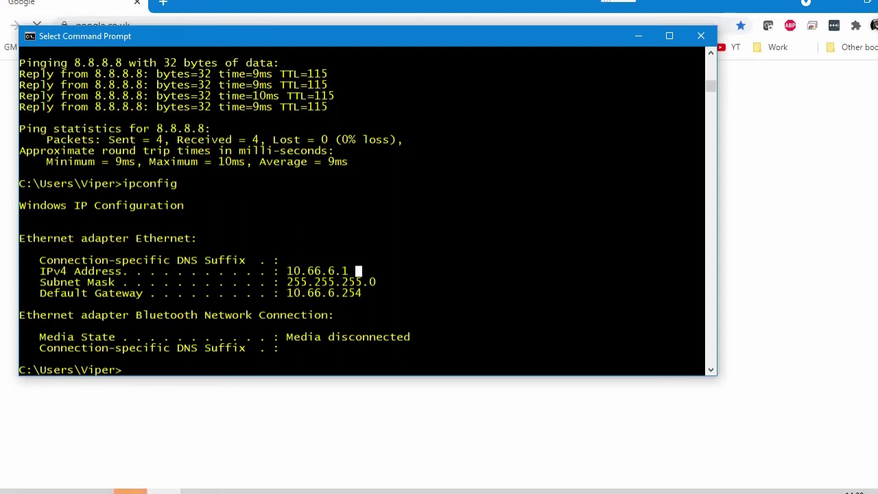
- Test guest web access in Chrome by browsing to 888.com and the BBC News site
click(93, 11)
click(135, 32)
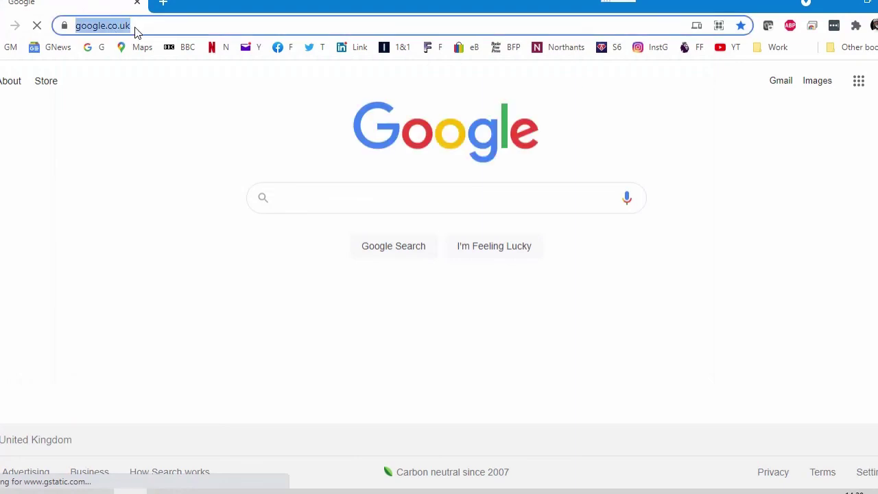
text(888)
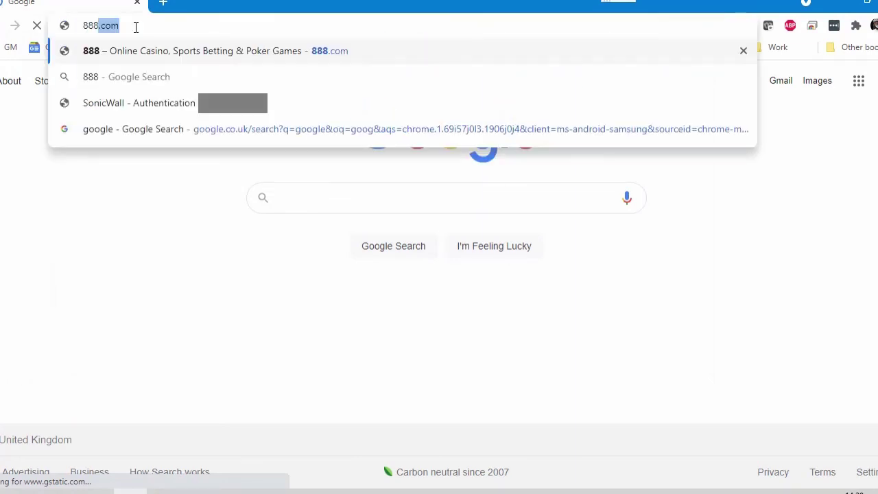
key(Return)
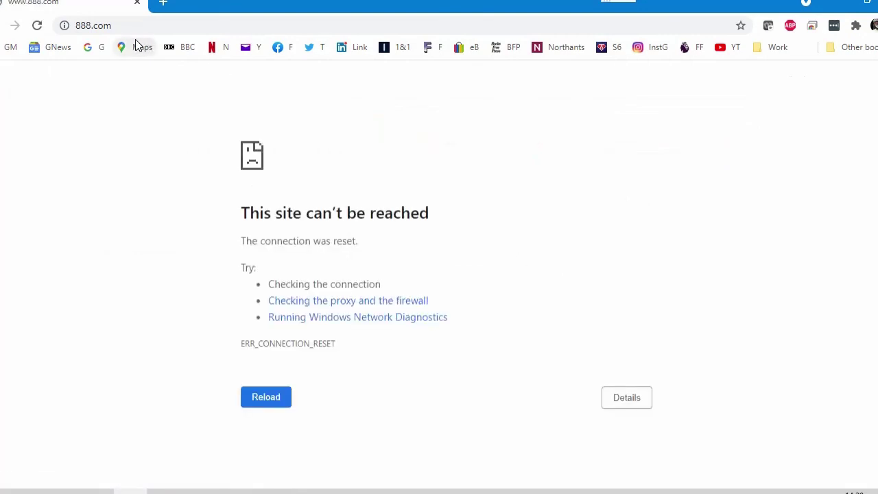
click(185, 48)
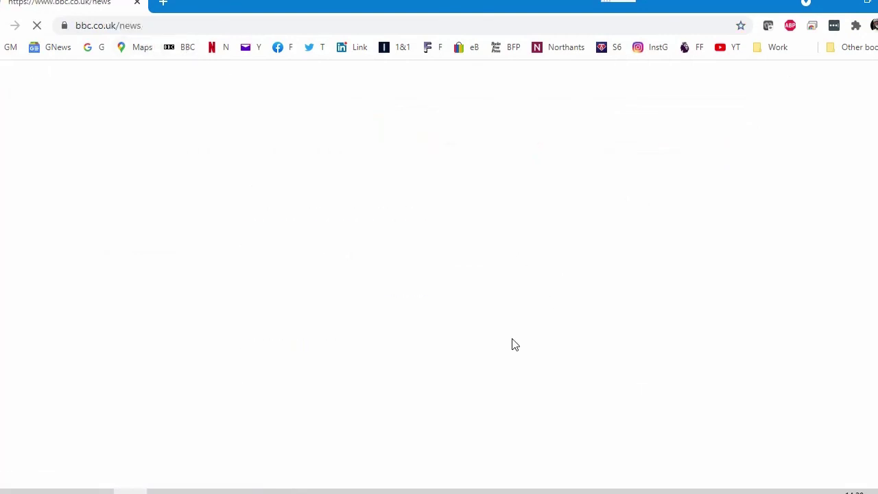